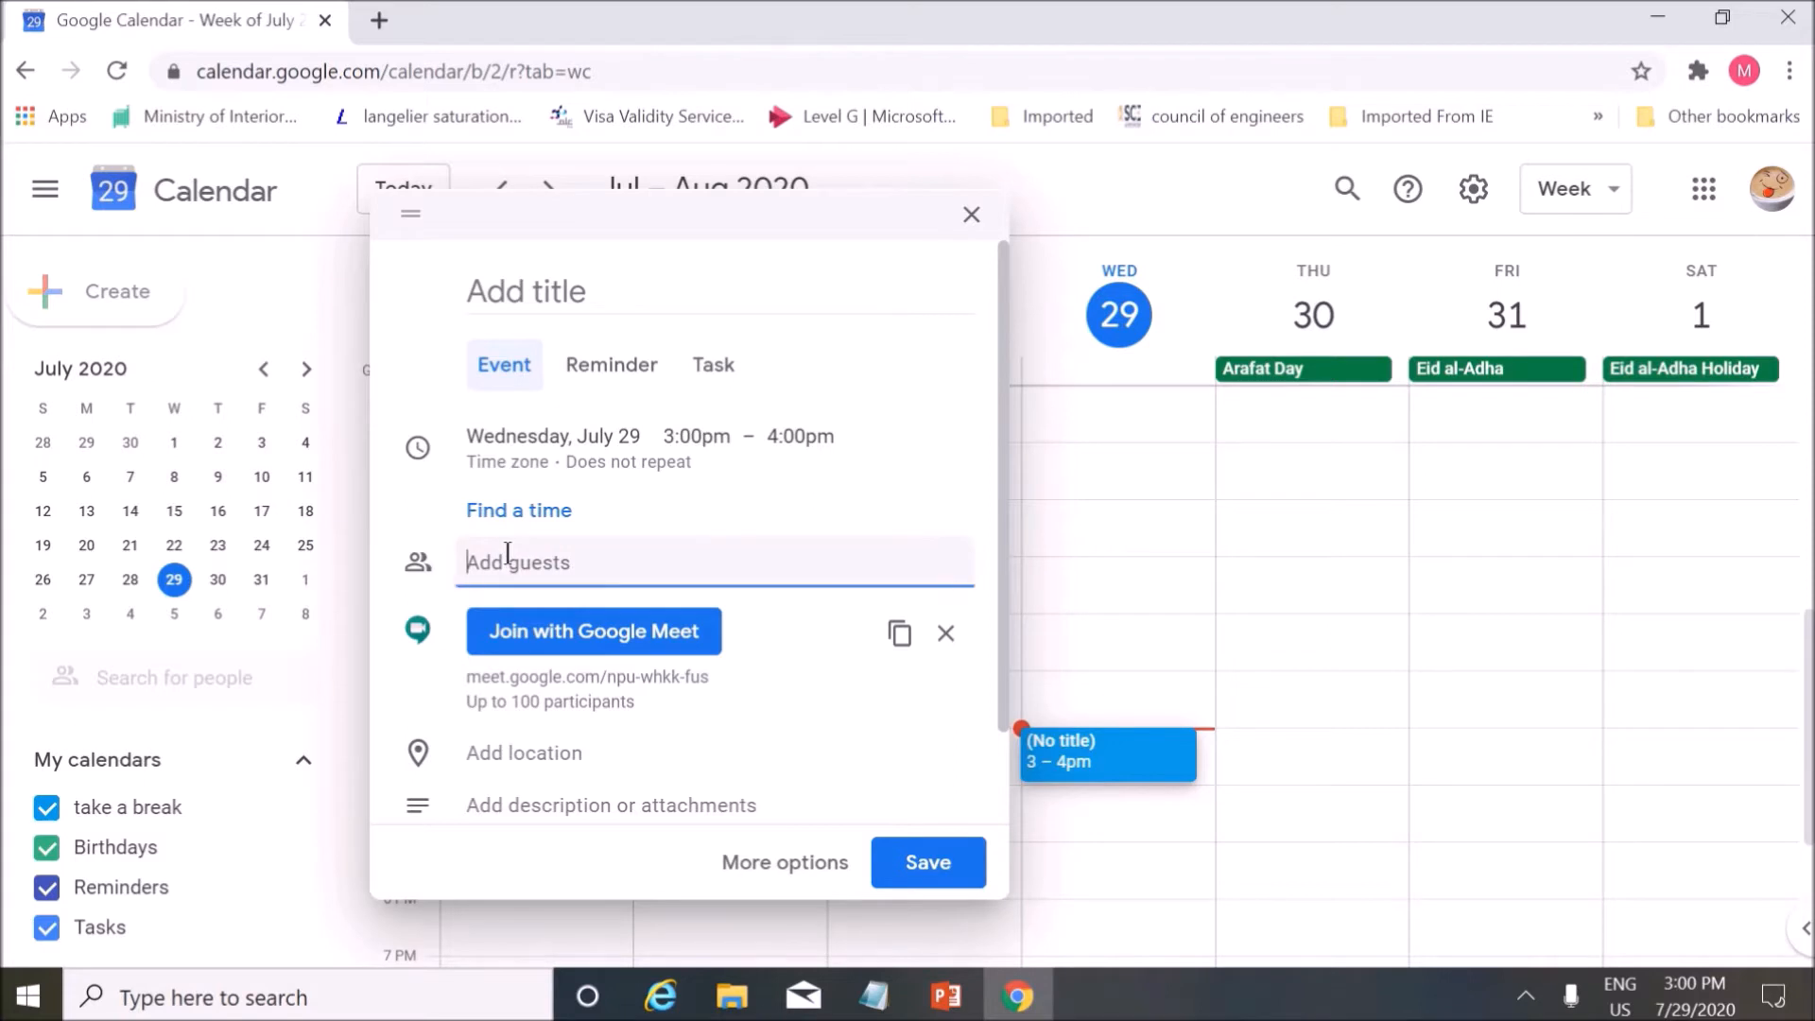
- Add the suggested contact's e-mail address as a guest of the new 3:00pm–4:00pm event on July 29
type("mi")
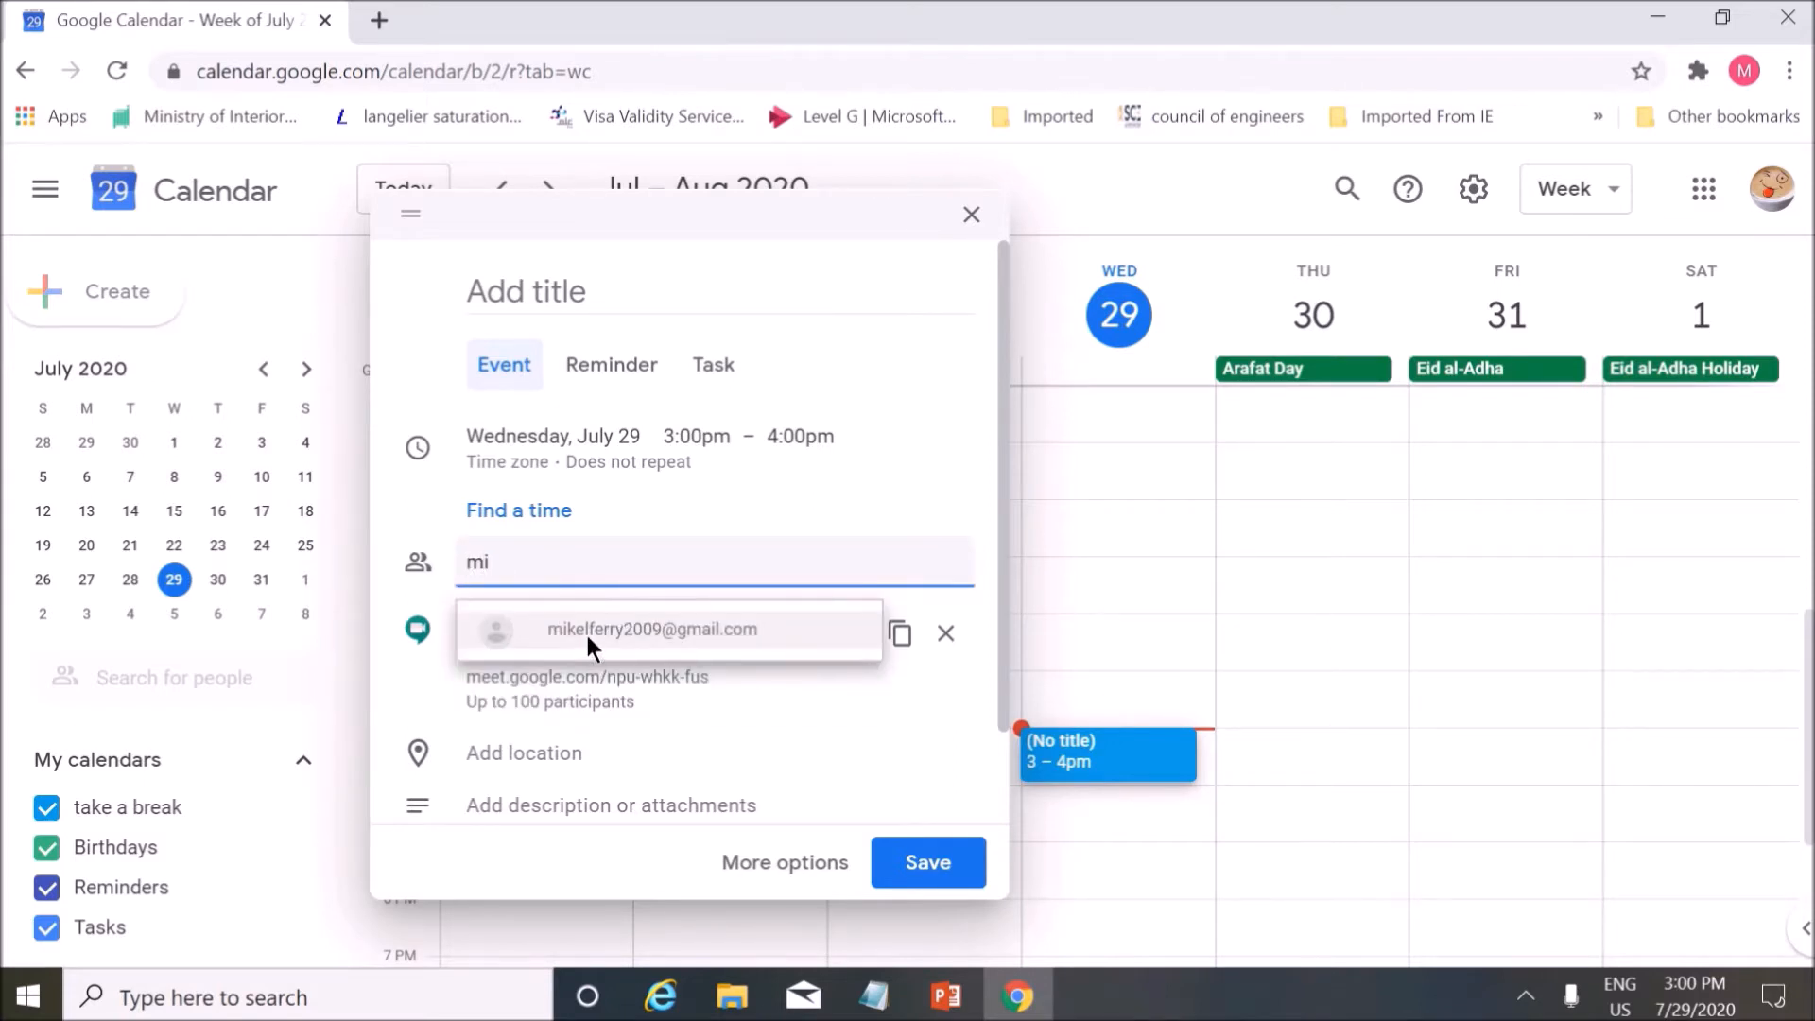
left_click(586, 632)
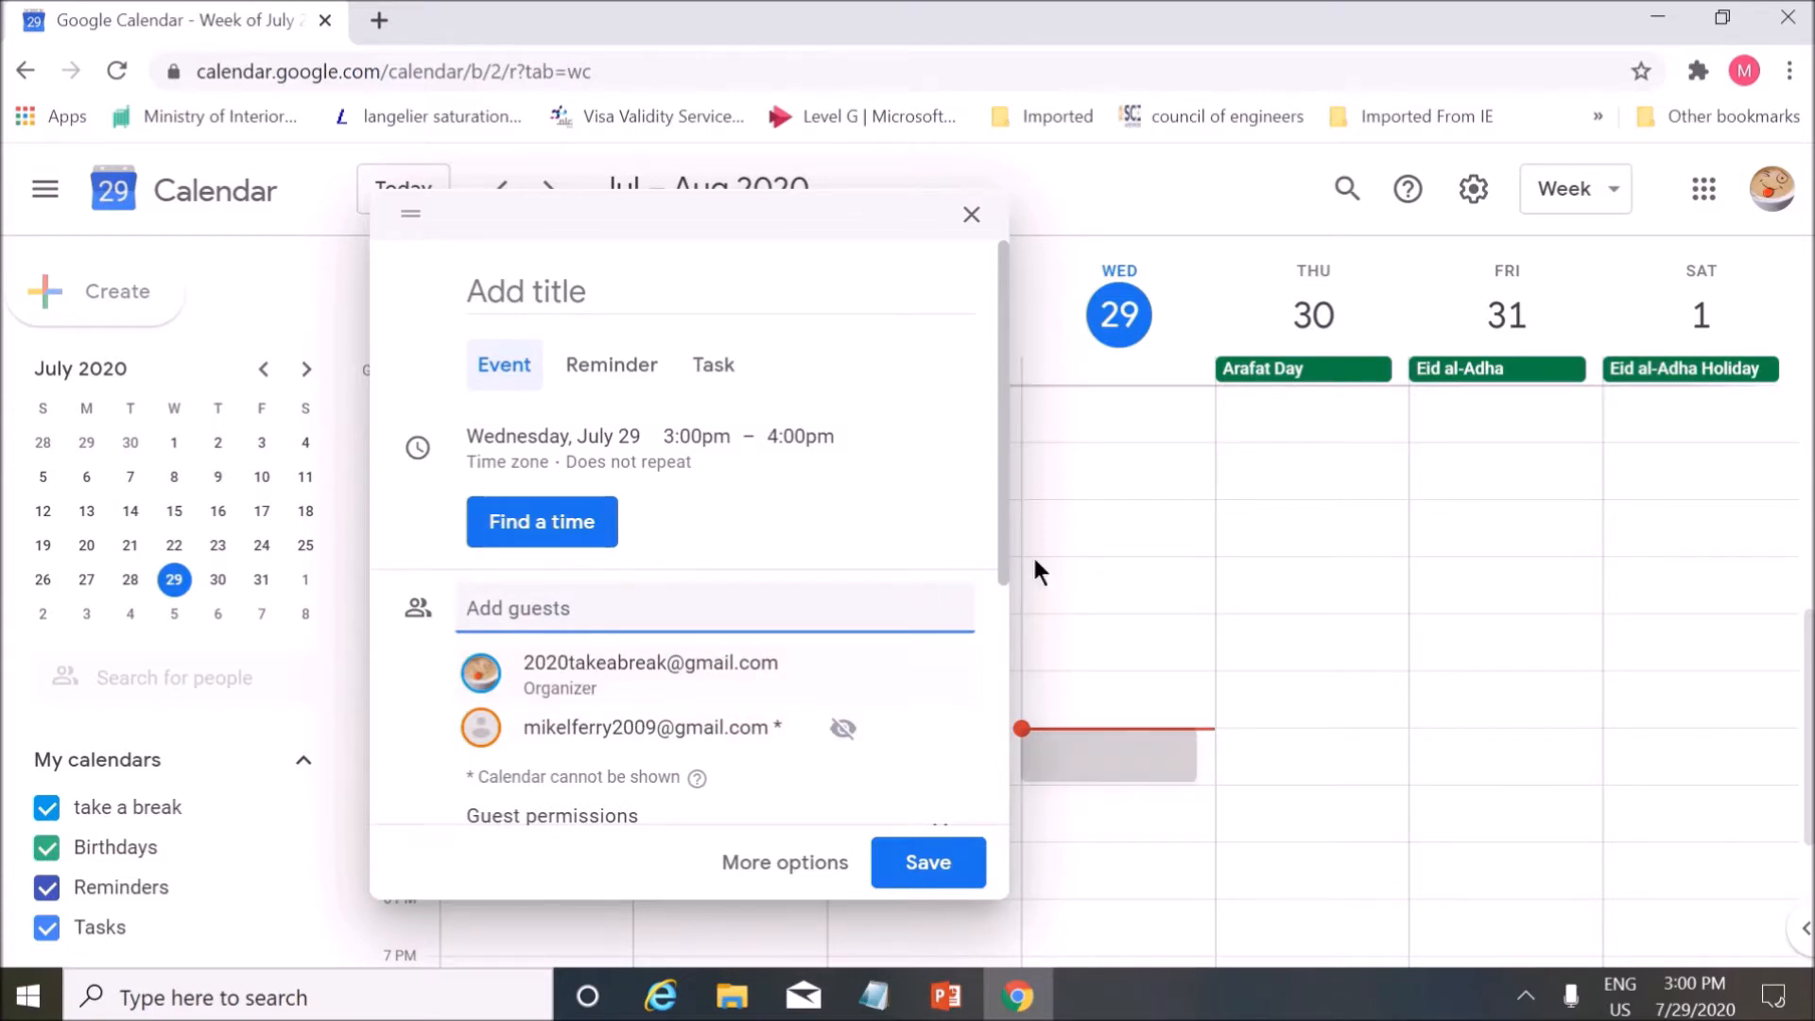
- Expand the event's description and attachments section and open the description field
left_click_drag(1003, 537, 1061, 798)
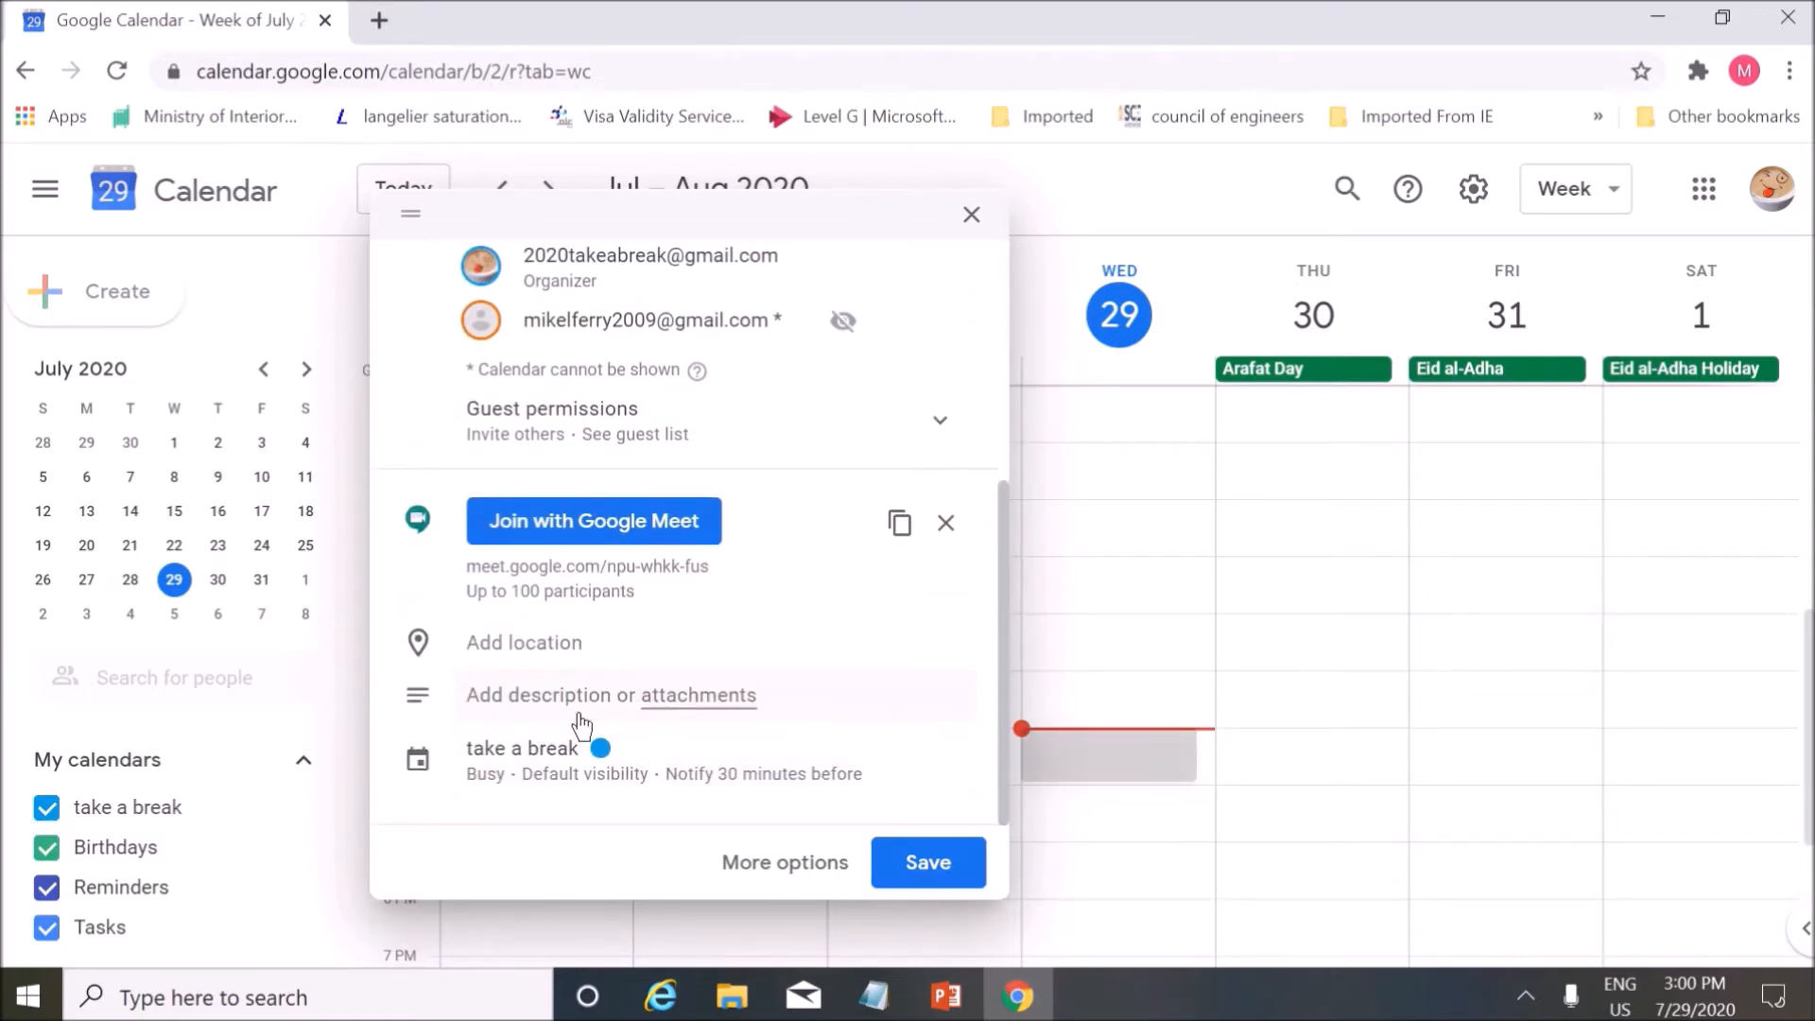
left_click(514, 696)
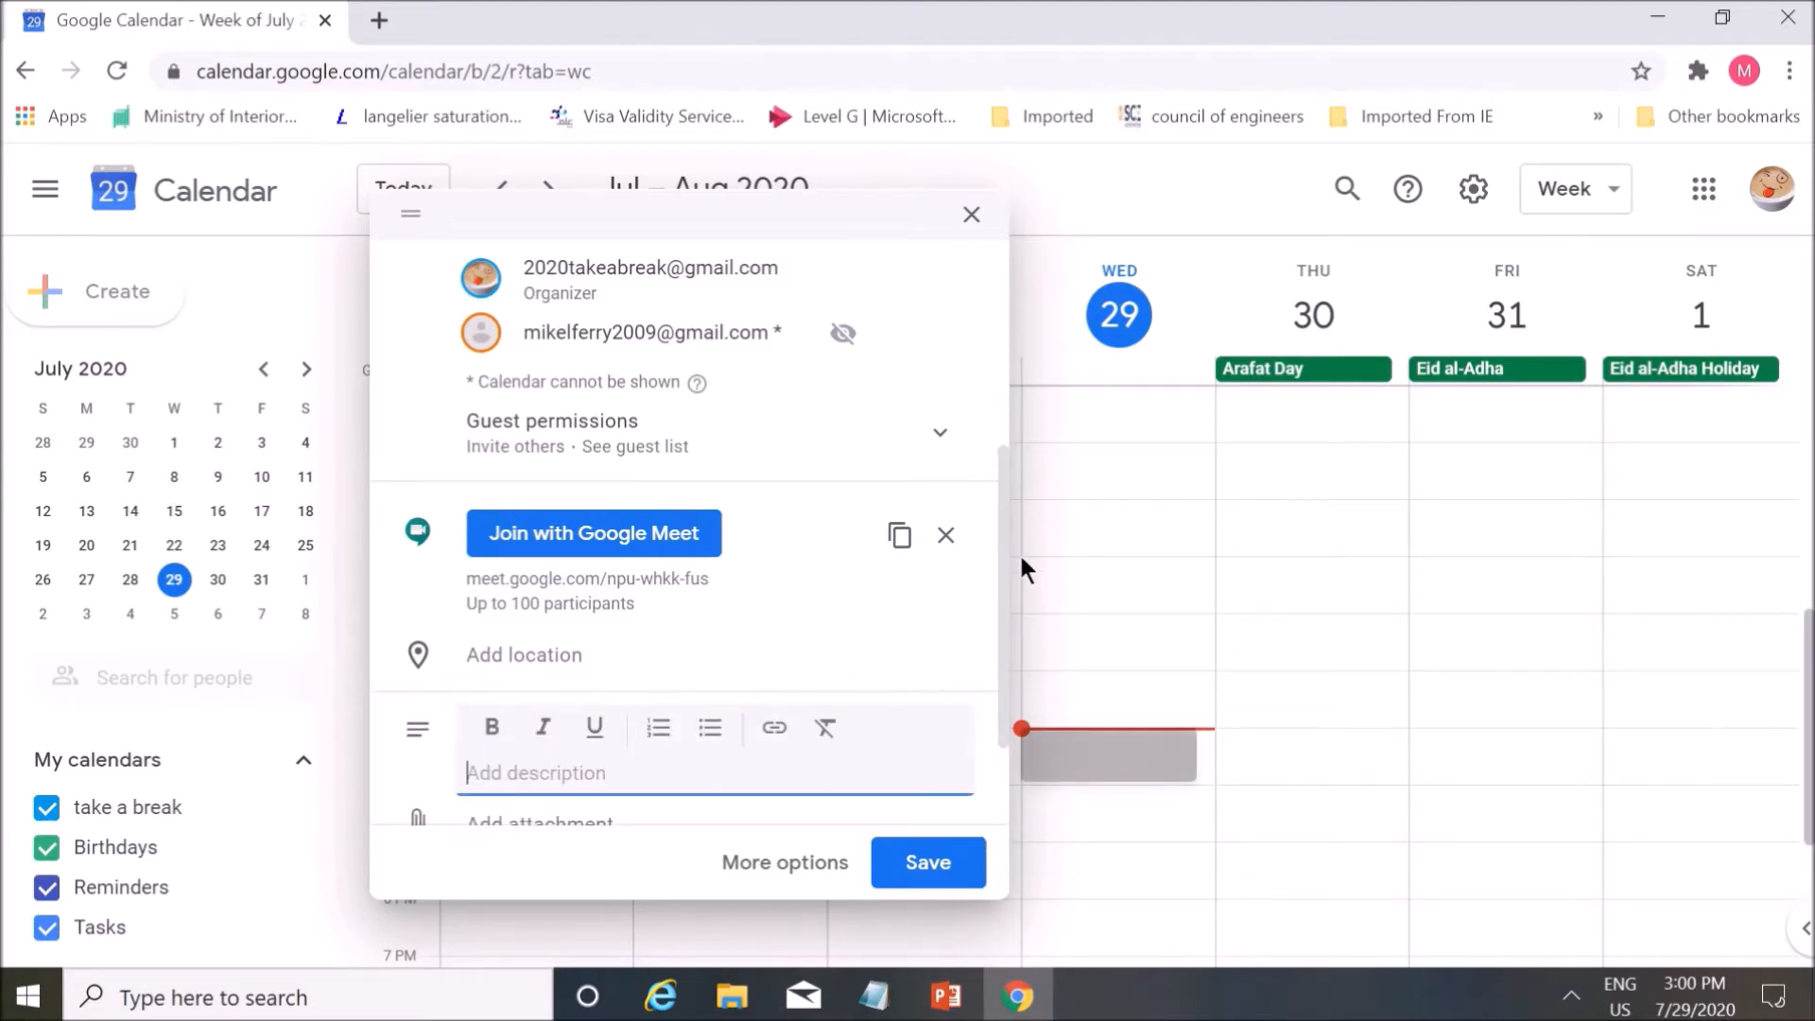
left_click_drag(1002, 564, 1018, 740)
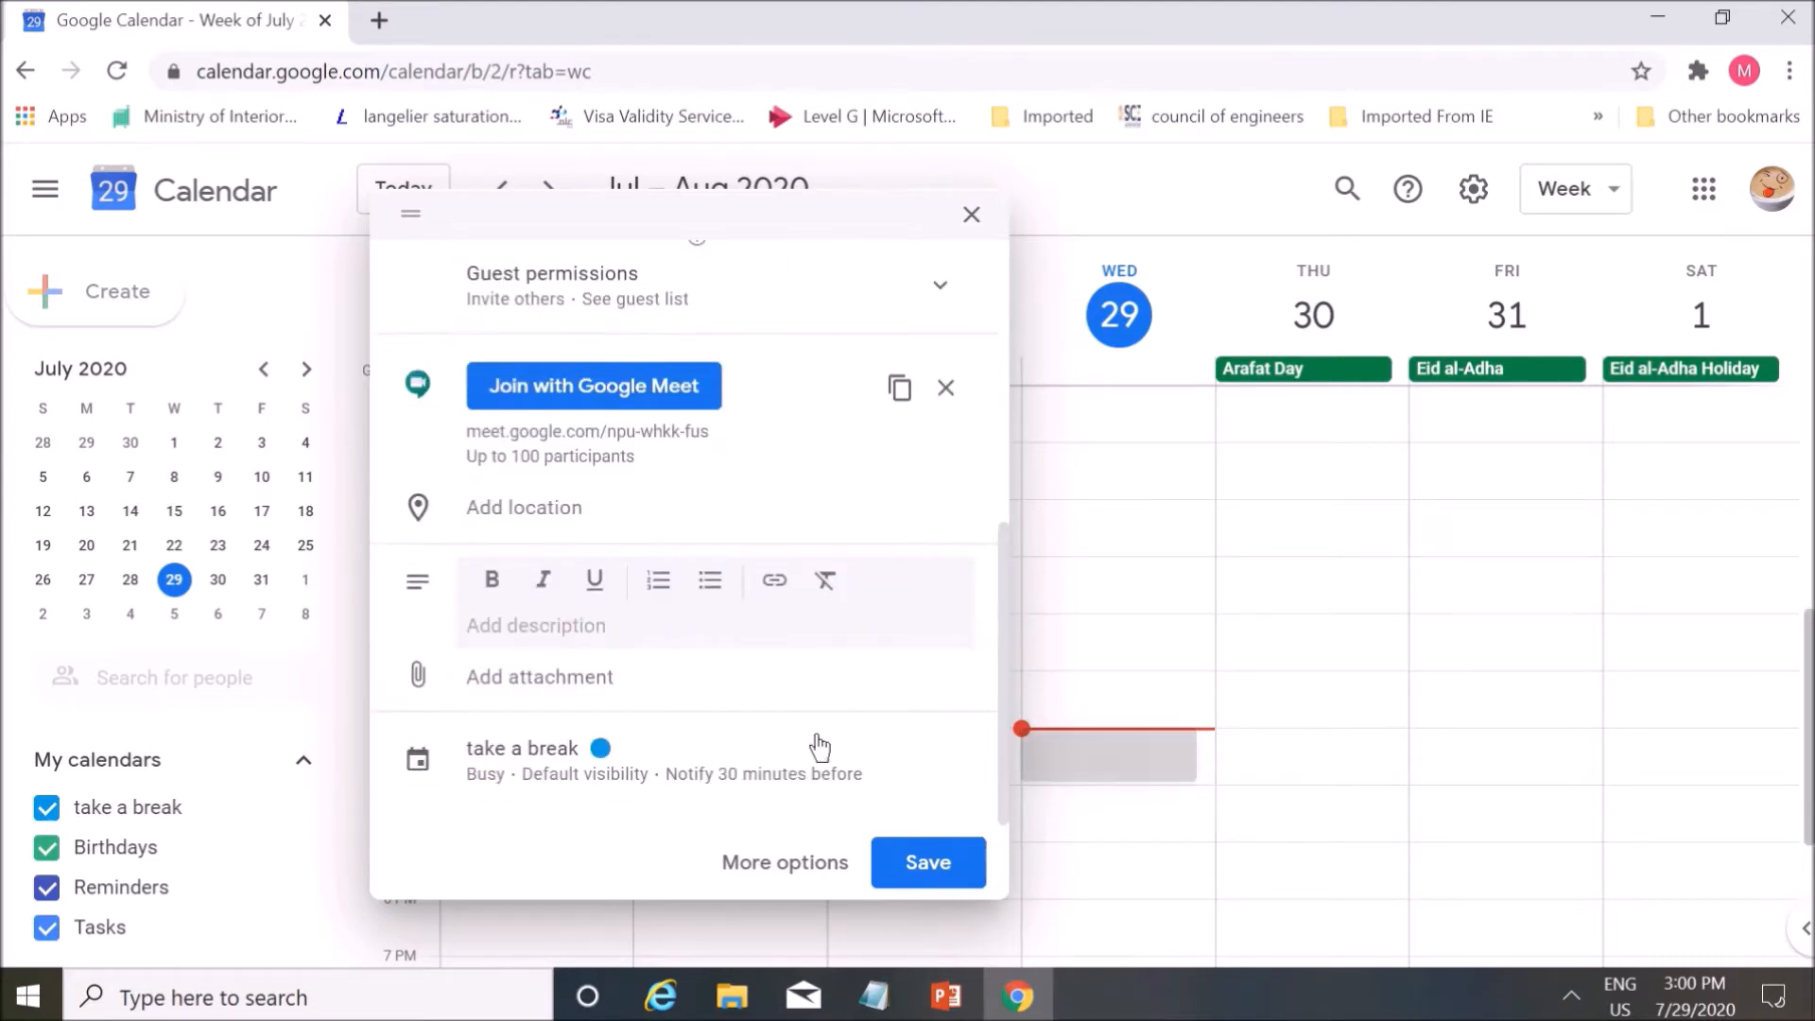
left_click(597, 626)
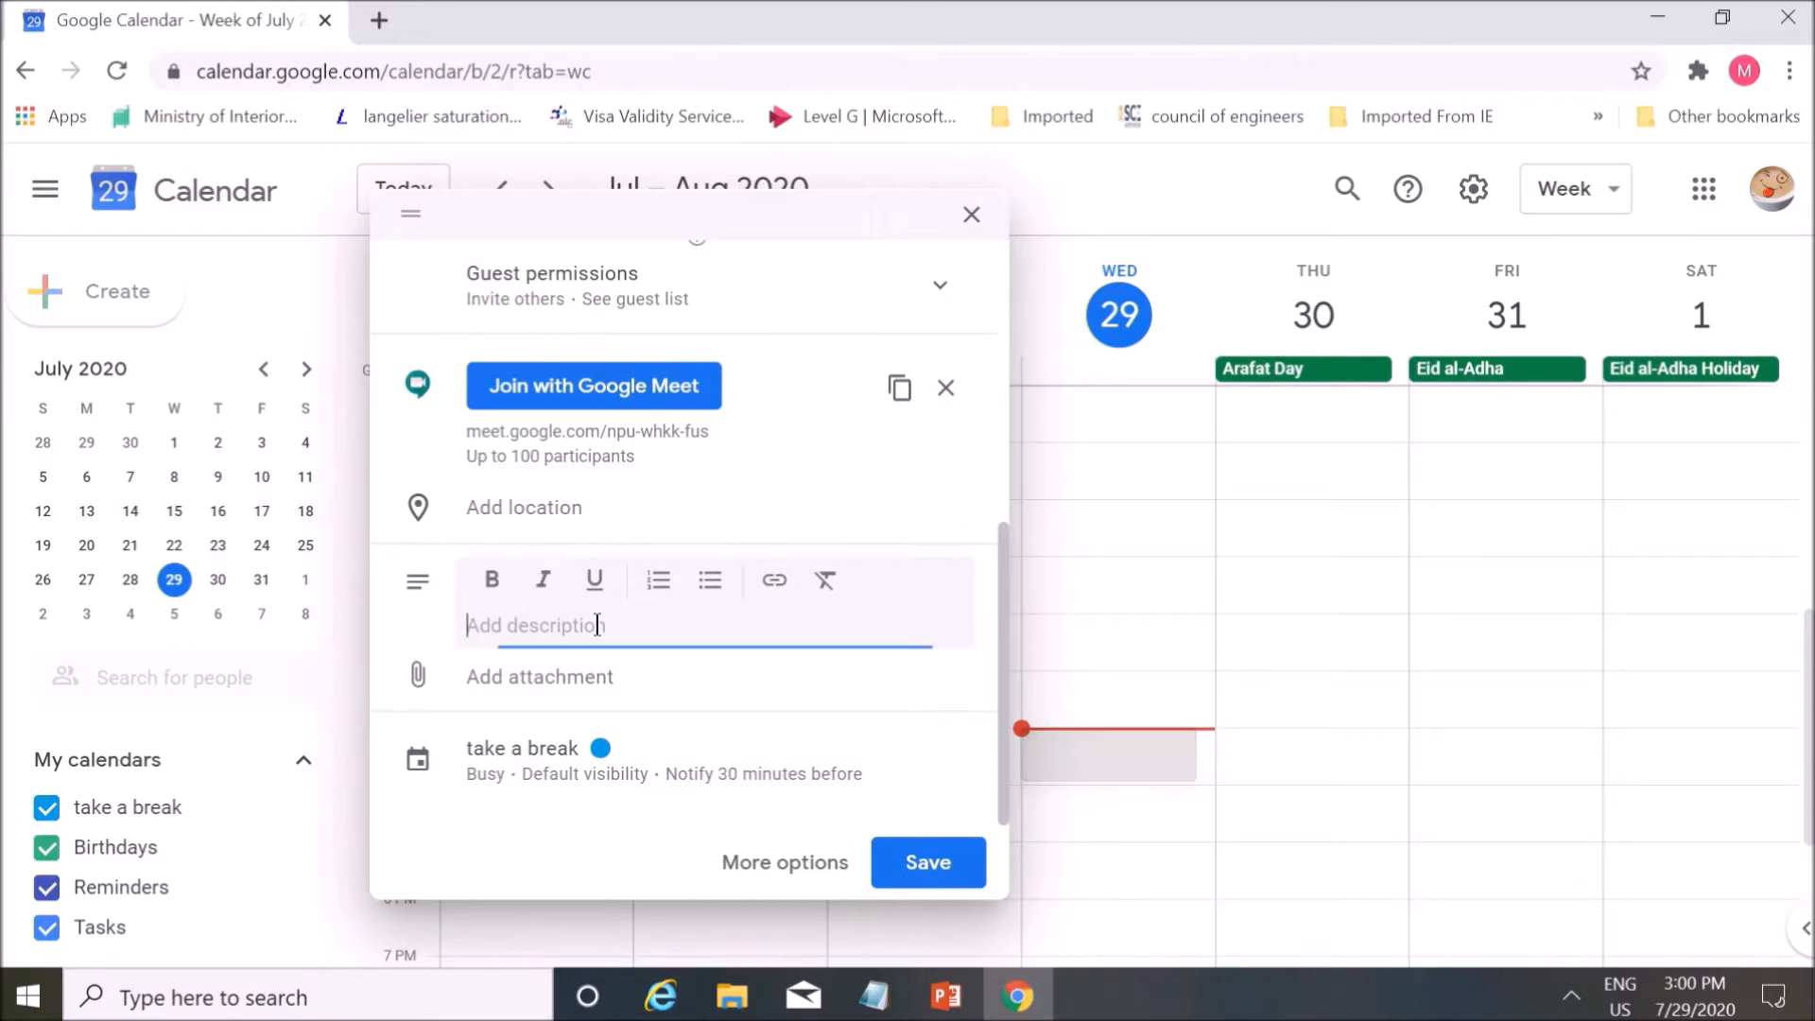
right_click(407, 664)
left_click(418, 667)
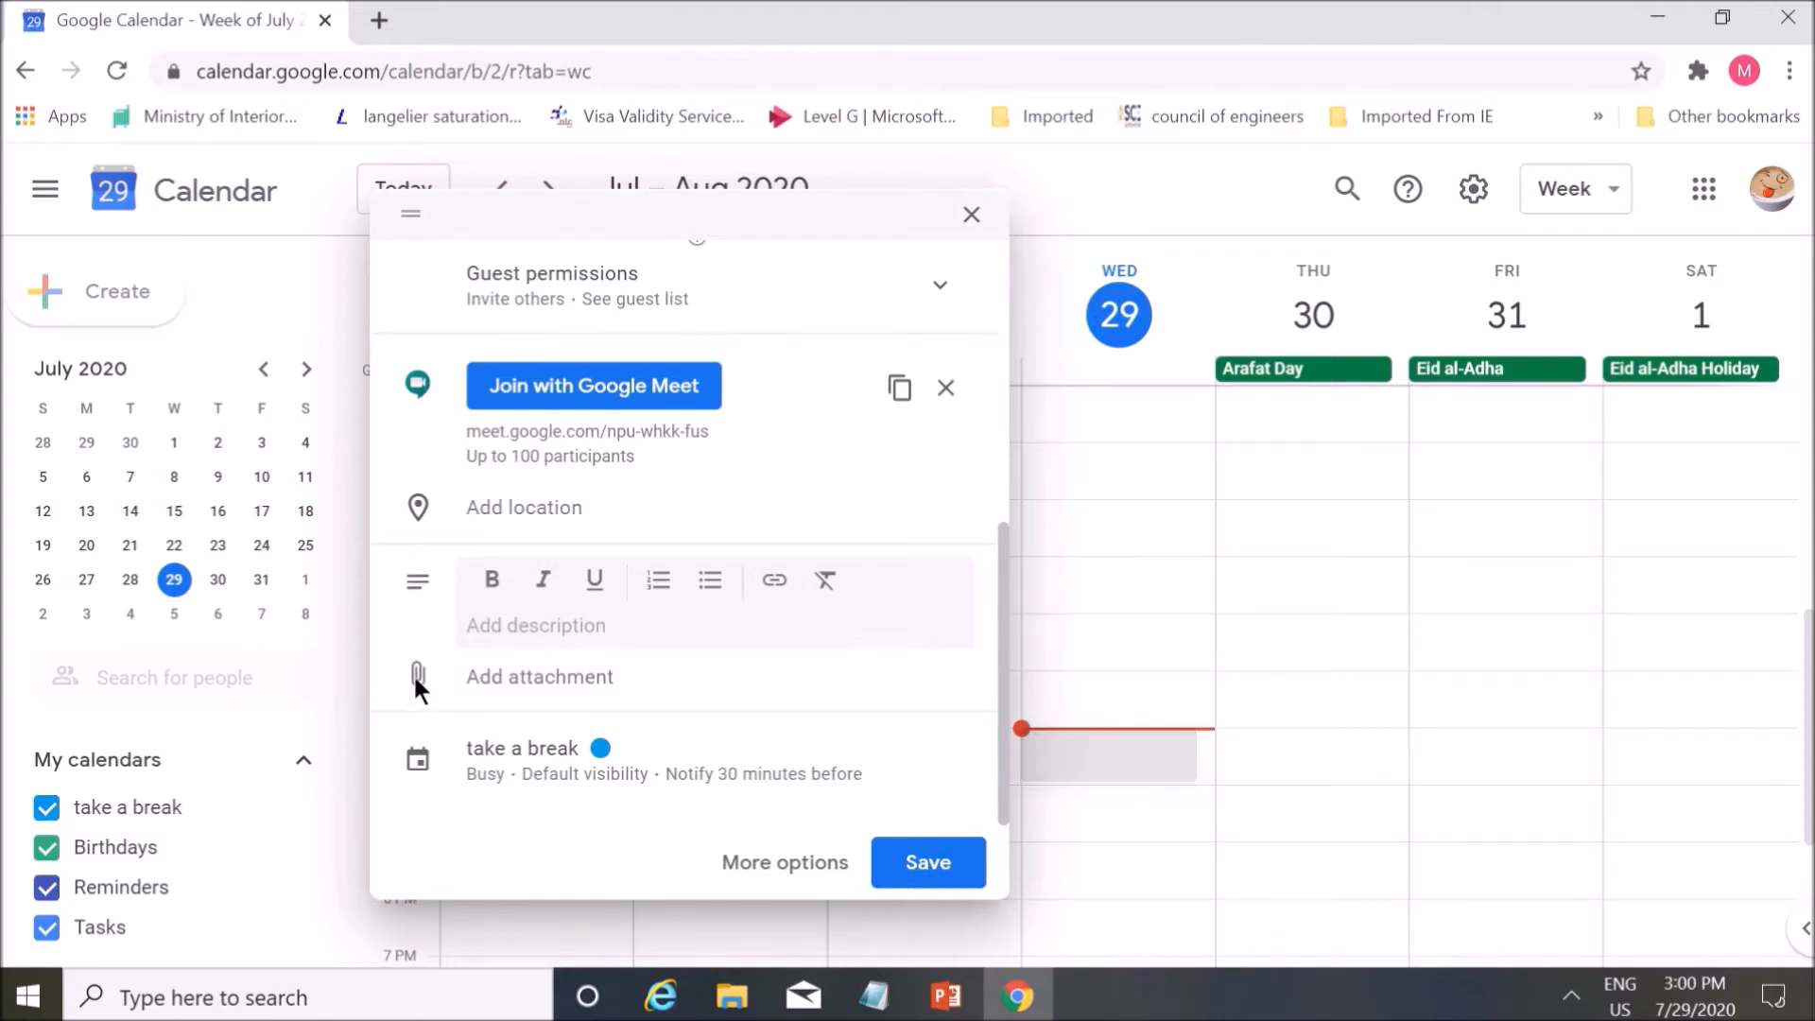
- Attach weathering.pptx from My Drive to the event
left_click(515, 676)
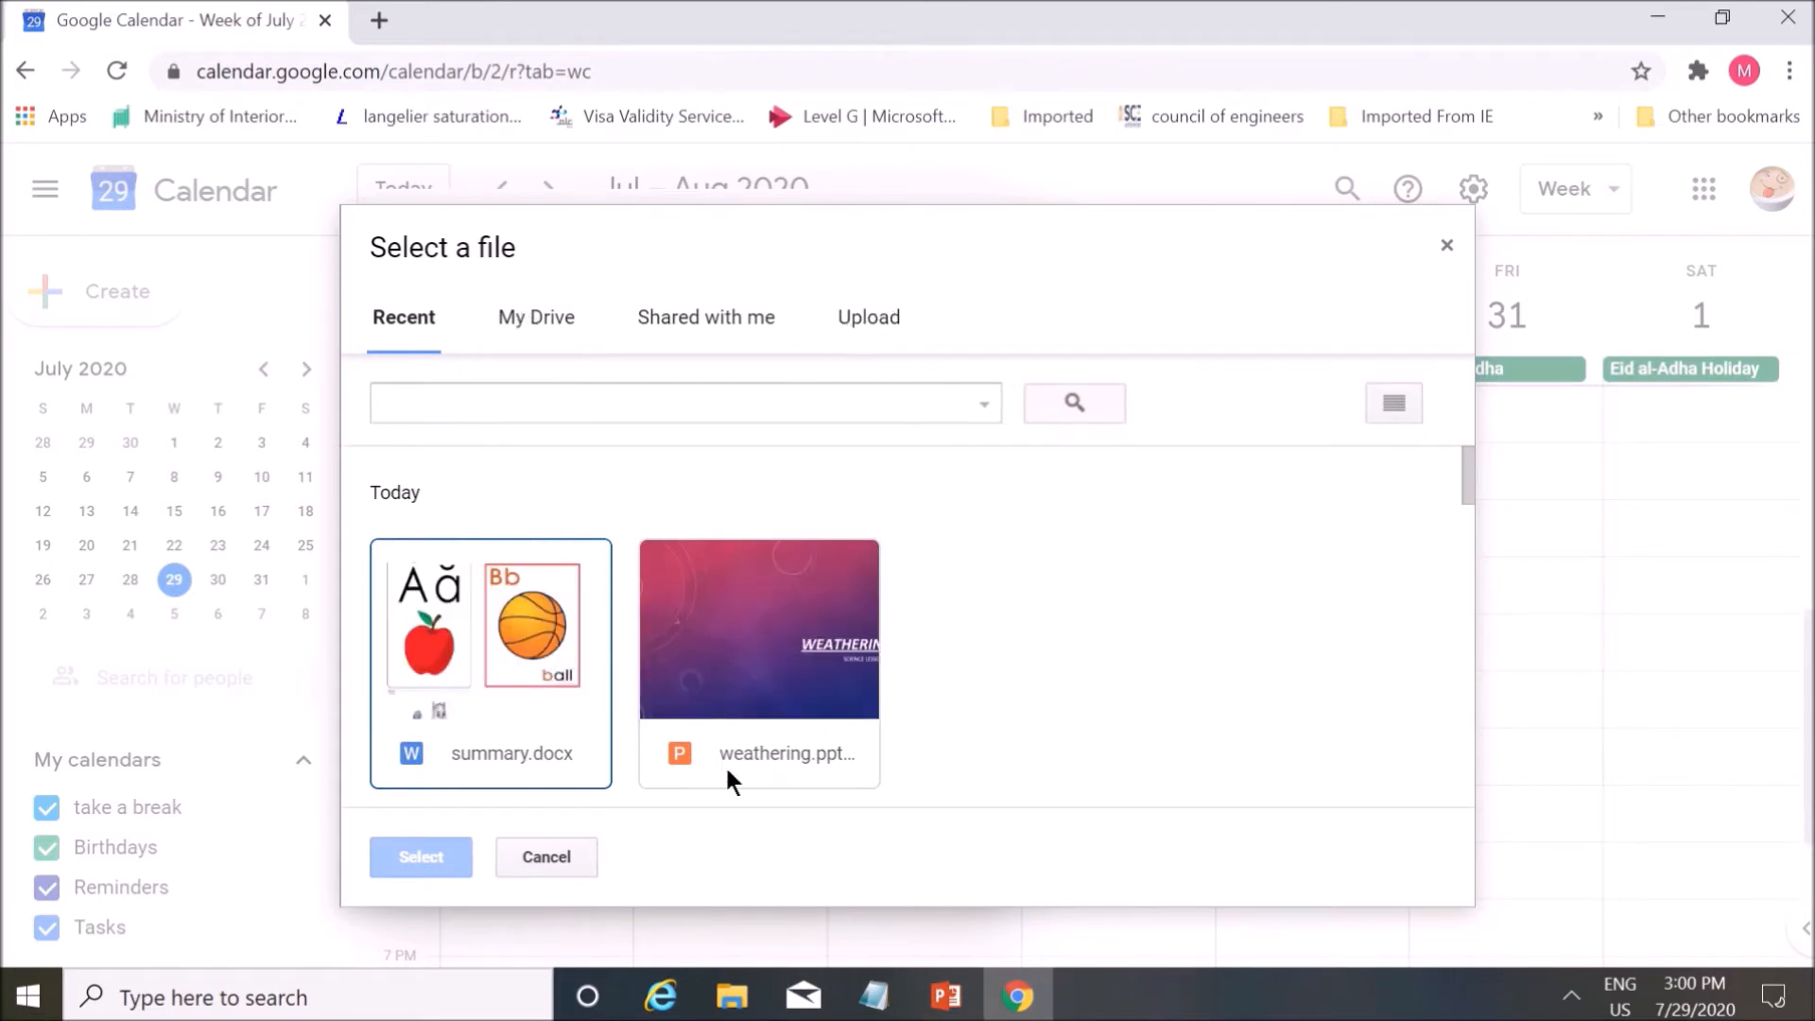
left_click(549, 304)
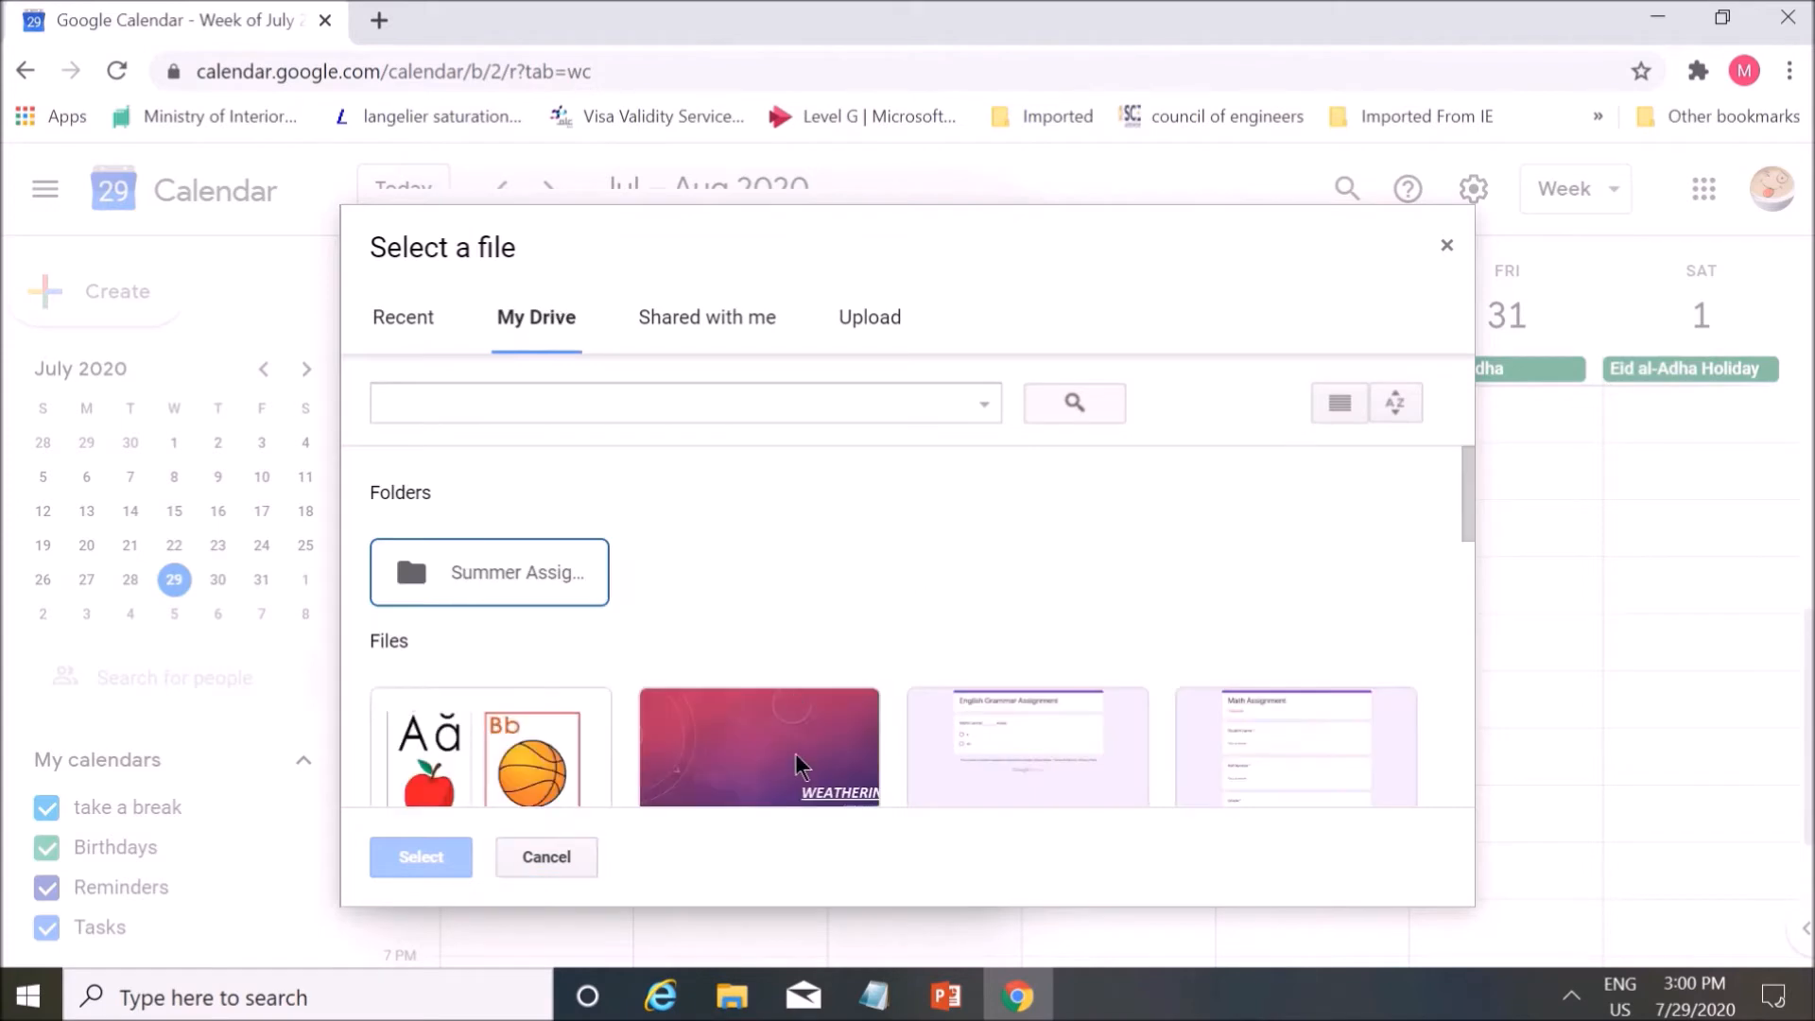
scroll(797, 764, "down", 2)
left_click(797, 769)
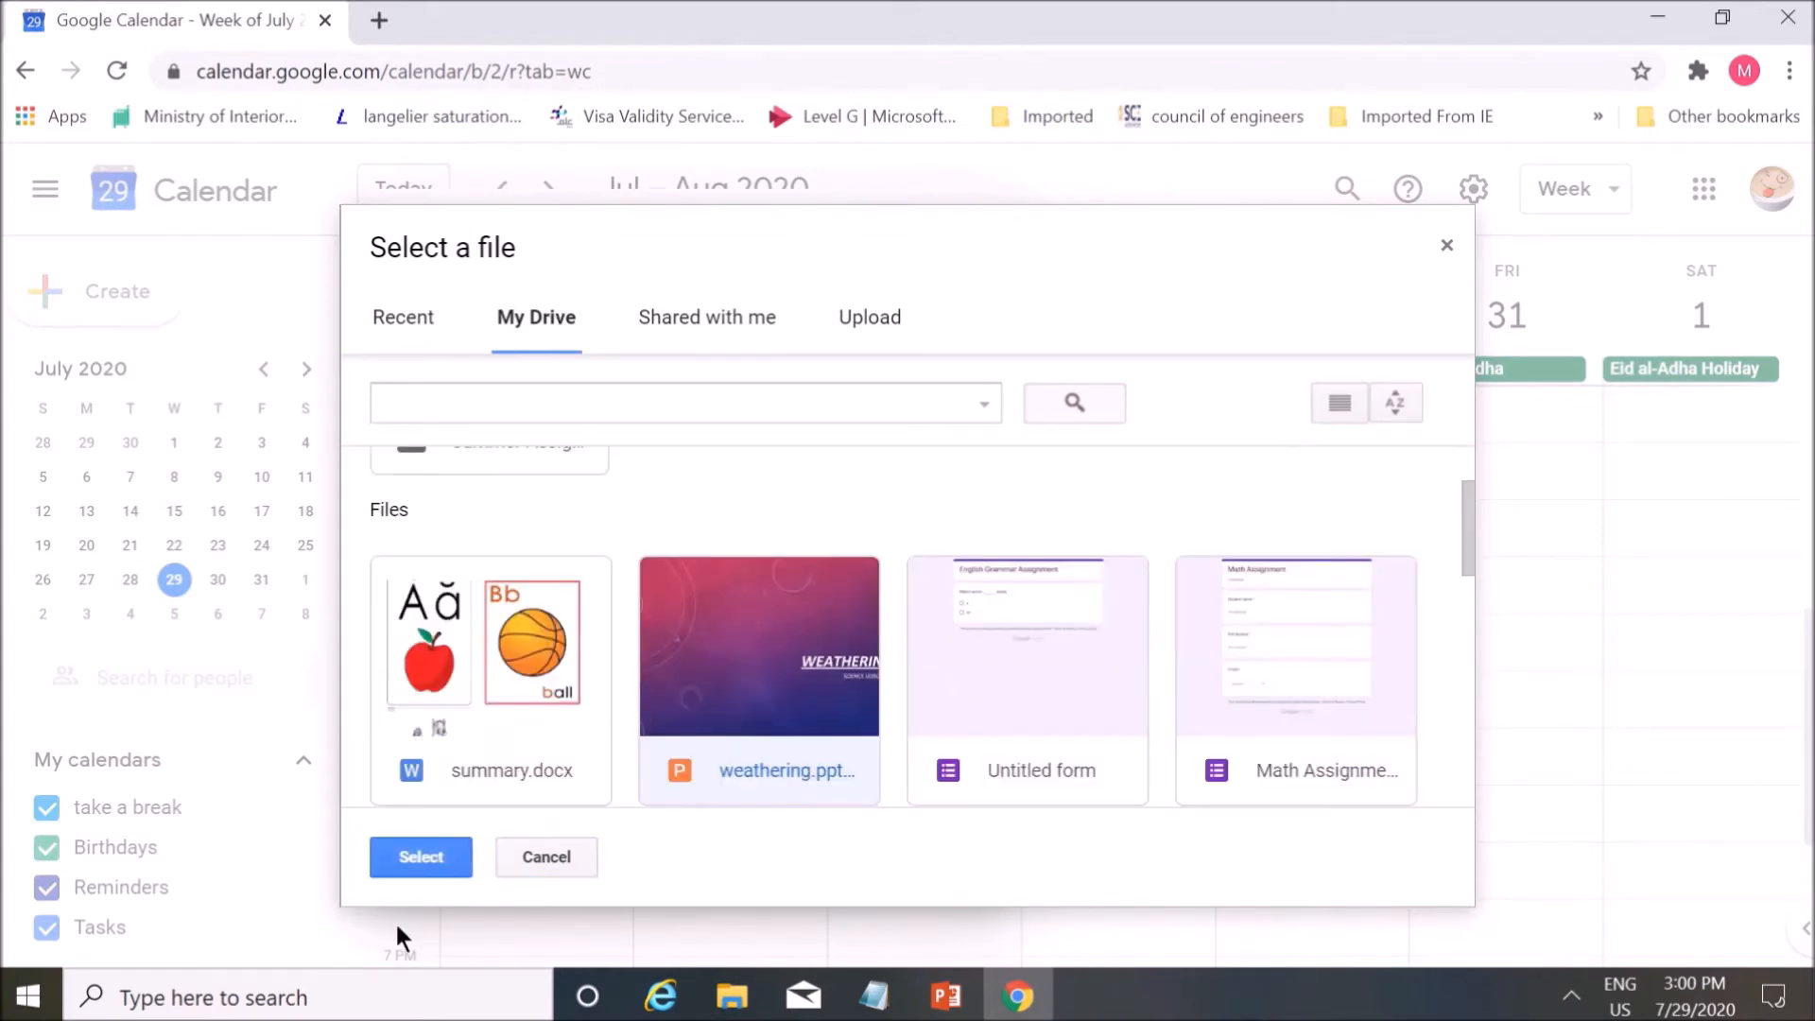
left_click(397, 863)
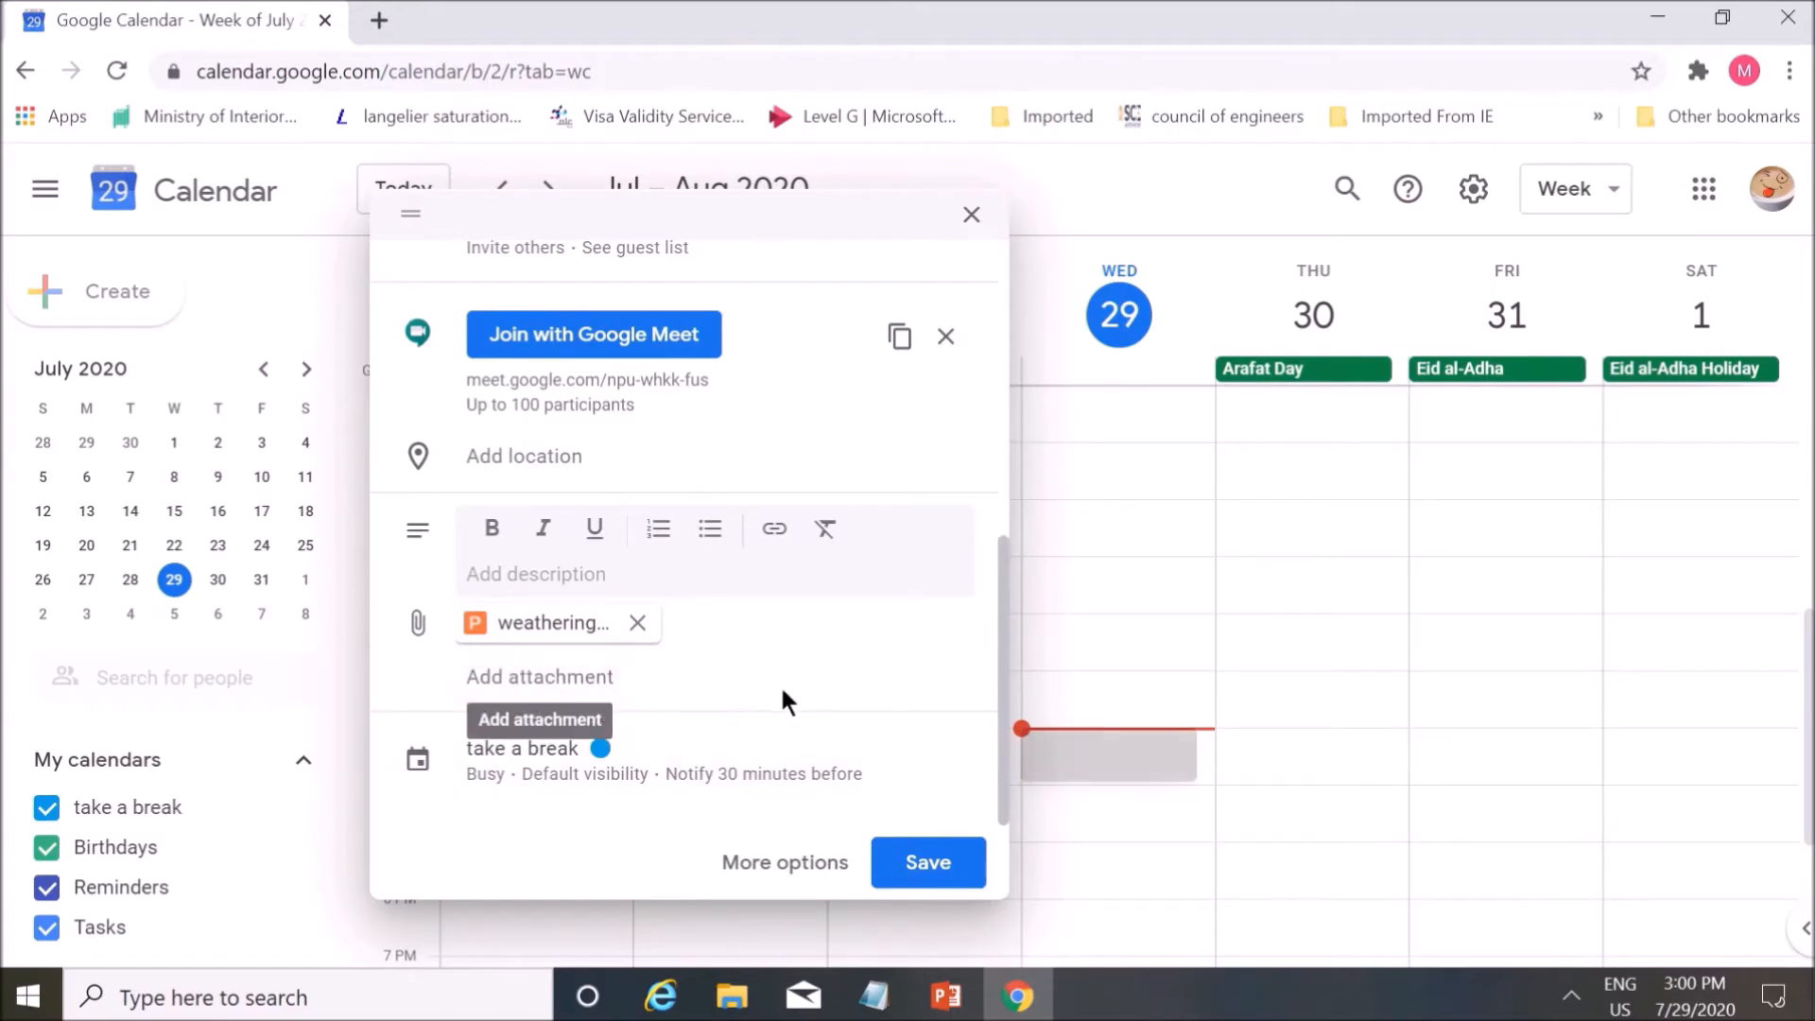
- Upload summary.docx from the alphapet folder on the device as a second event attachment
left_click(555, 677)
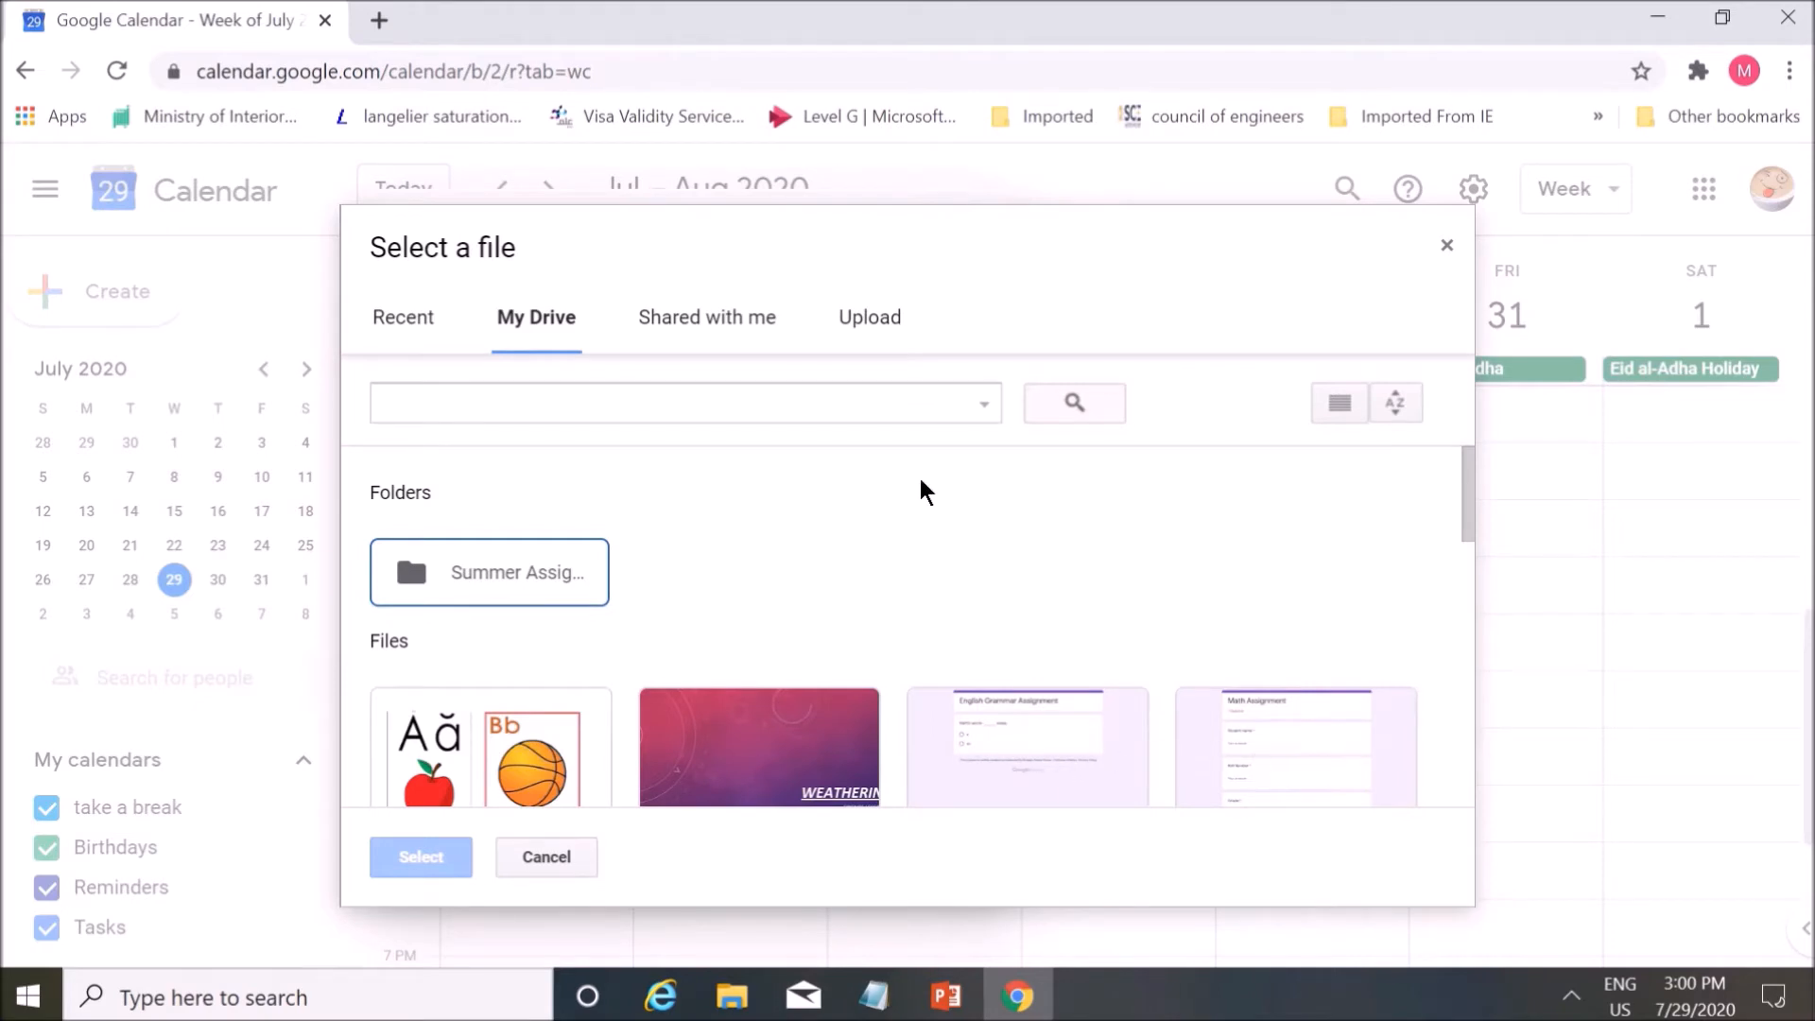
left_click(856, 335)
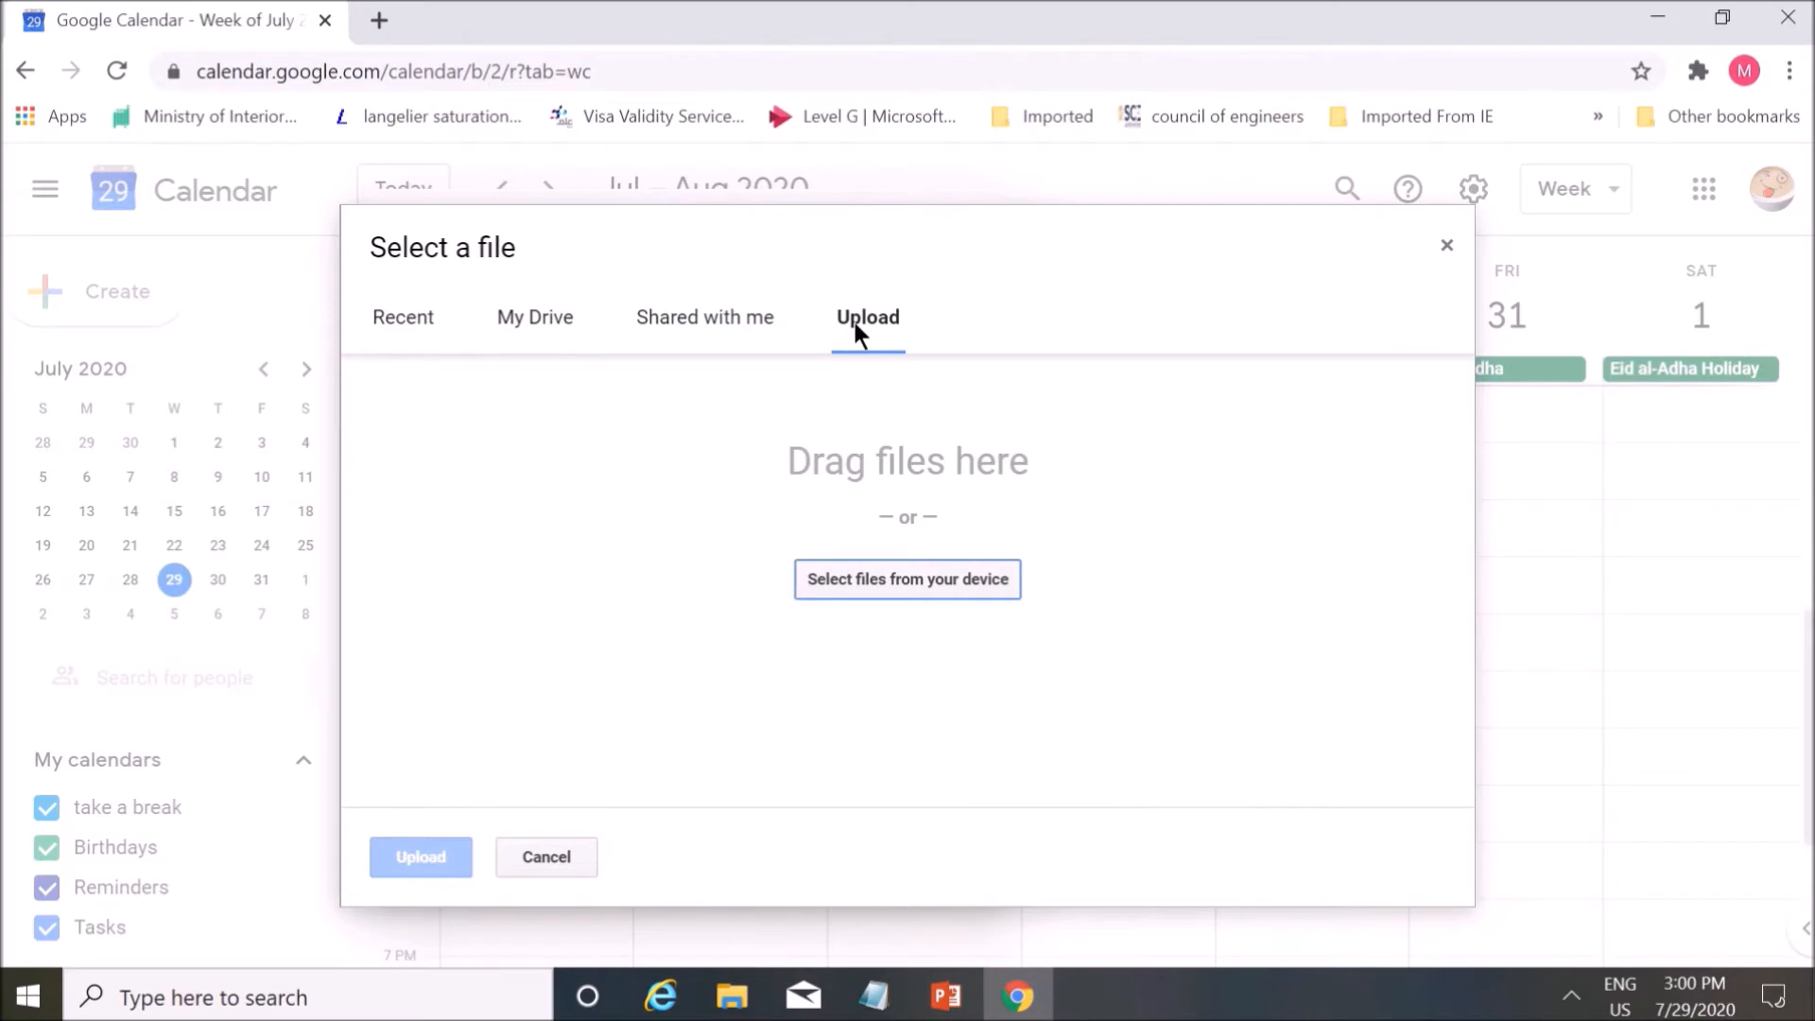
left_click(903, 580)
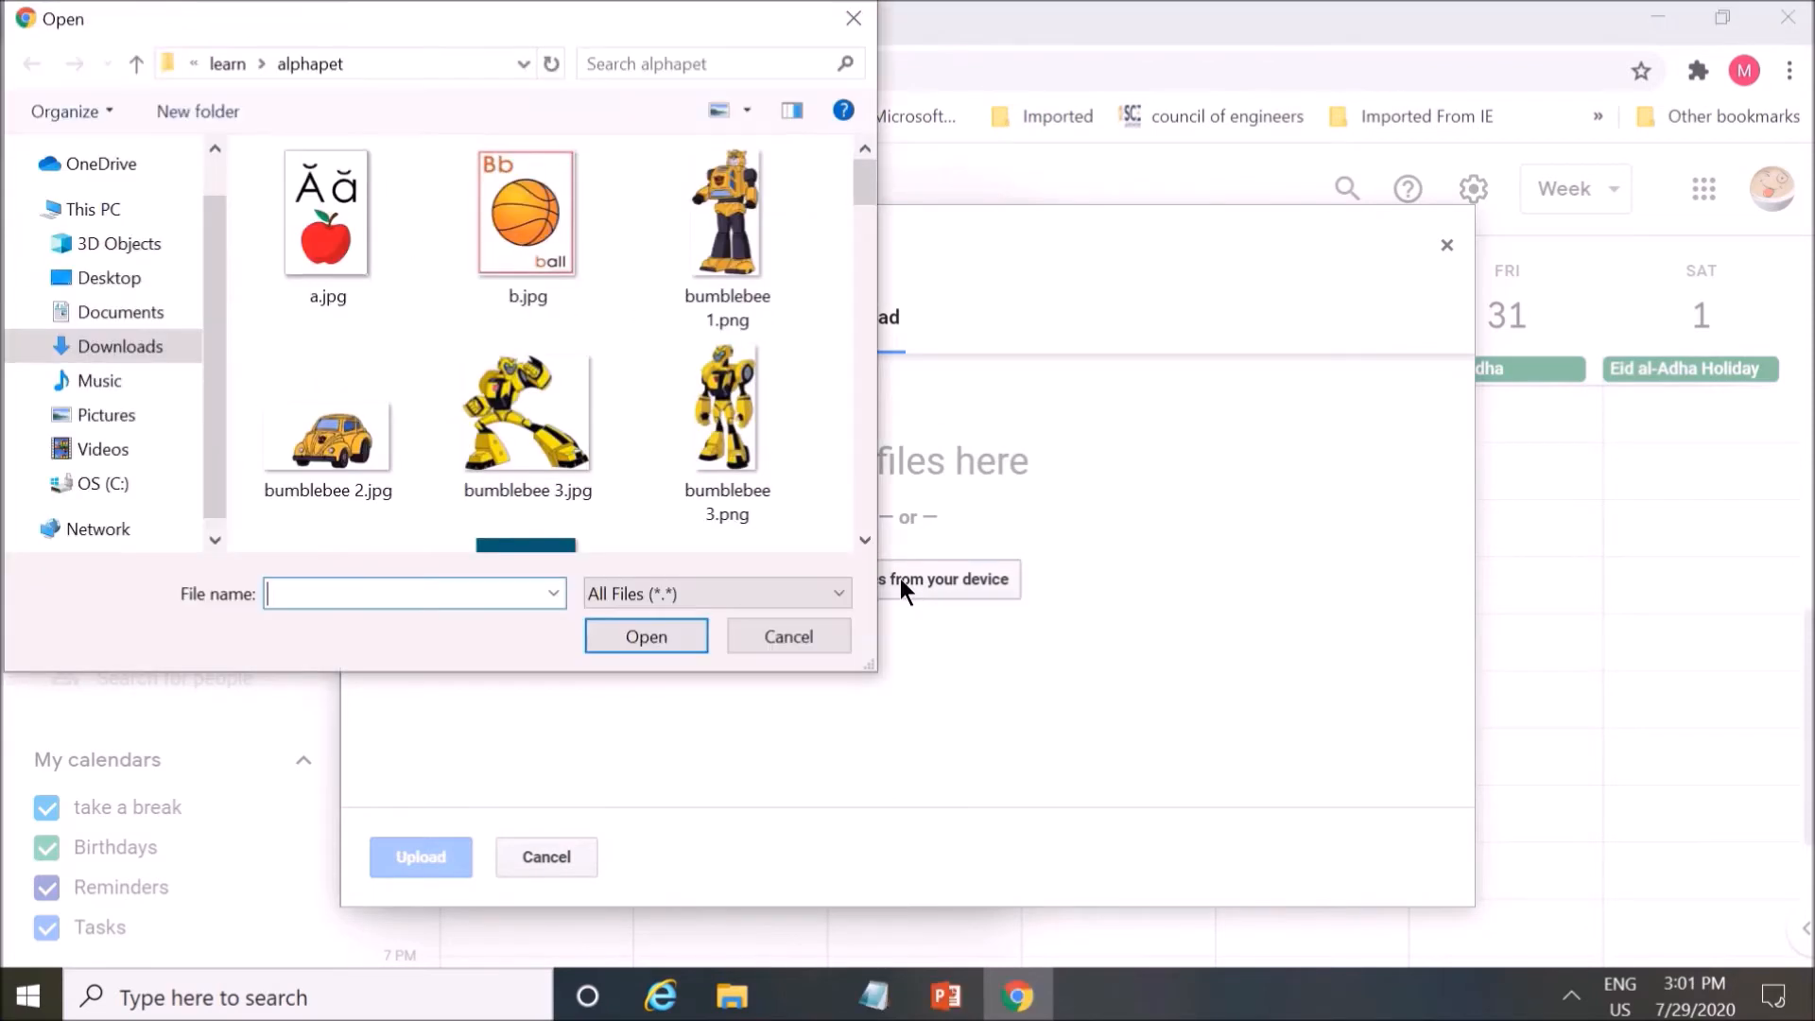
left_click_drag(865, 191, 888, 457)
left_click(544, 333)
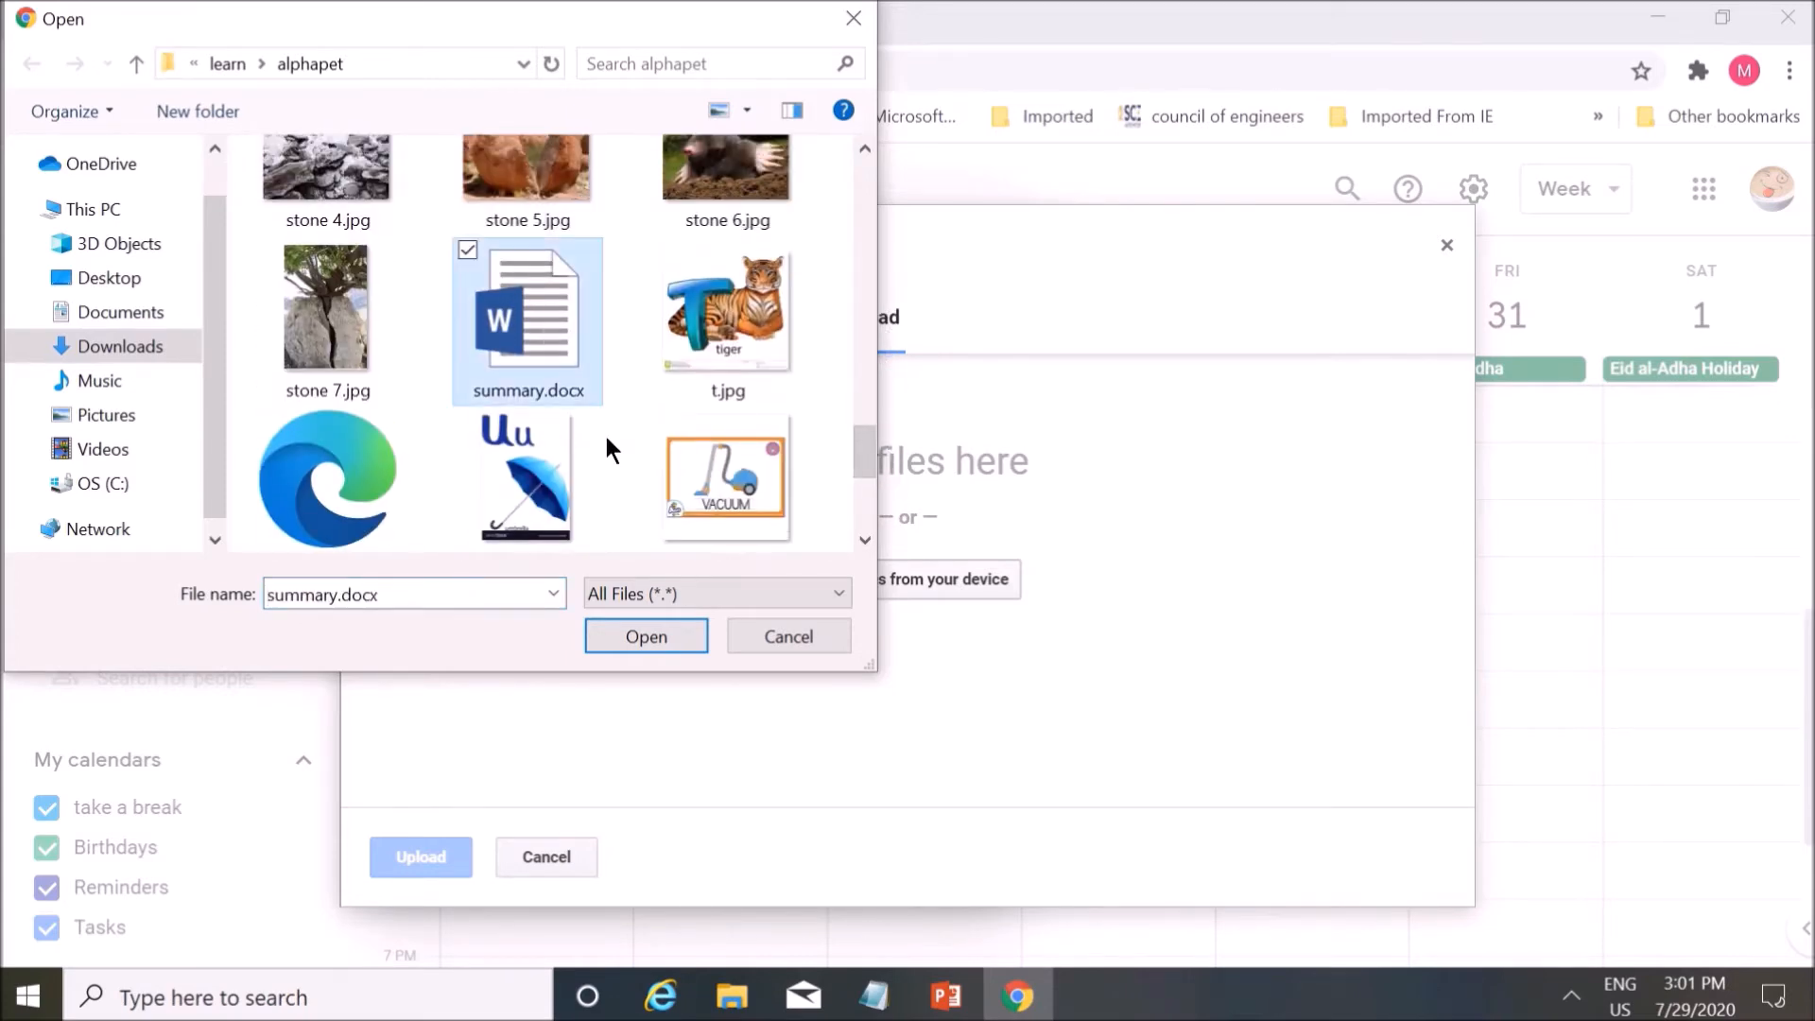
left_click(667, 634)
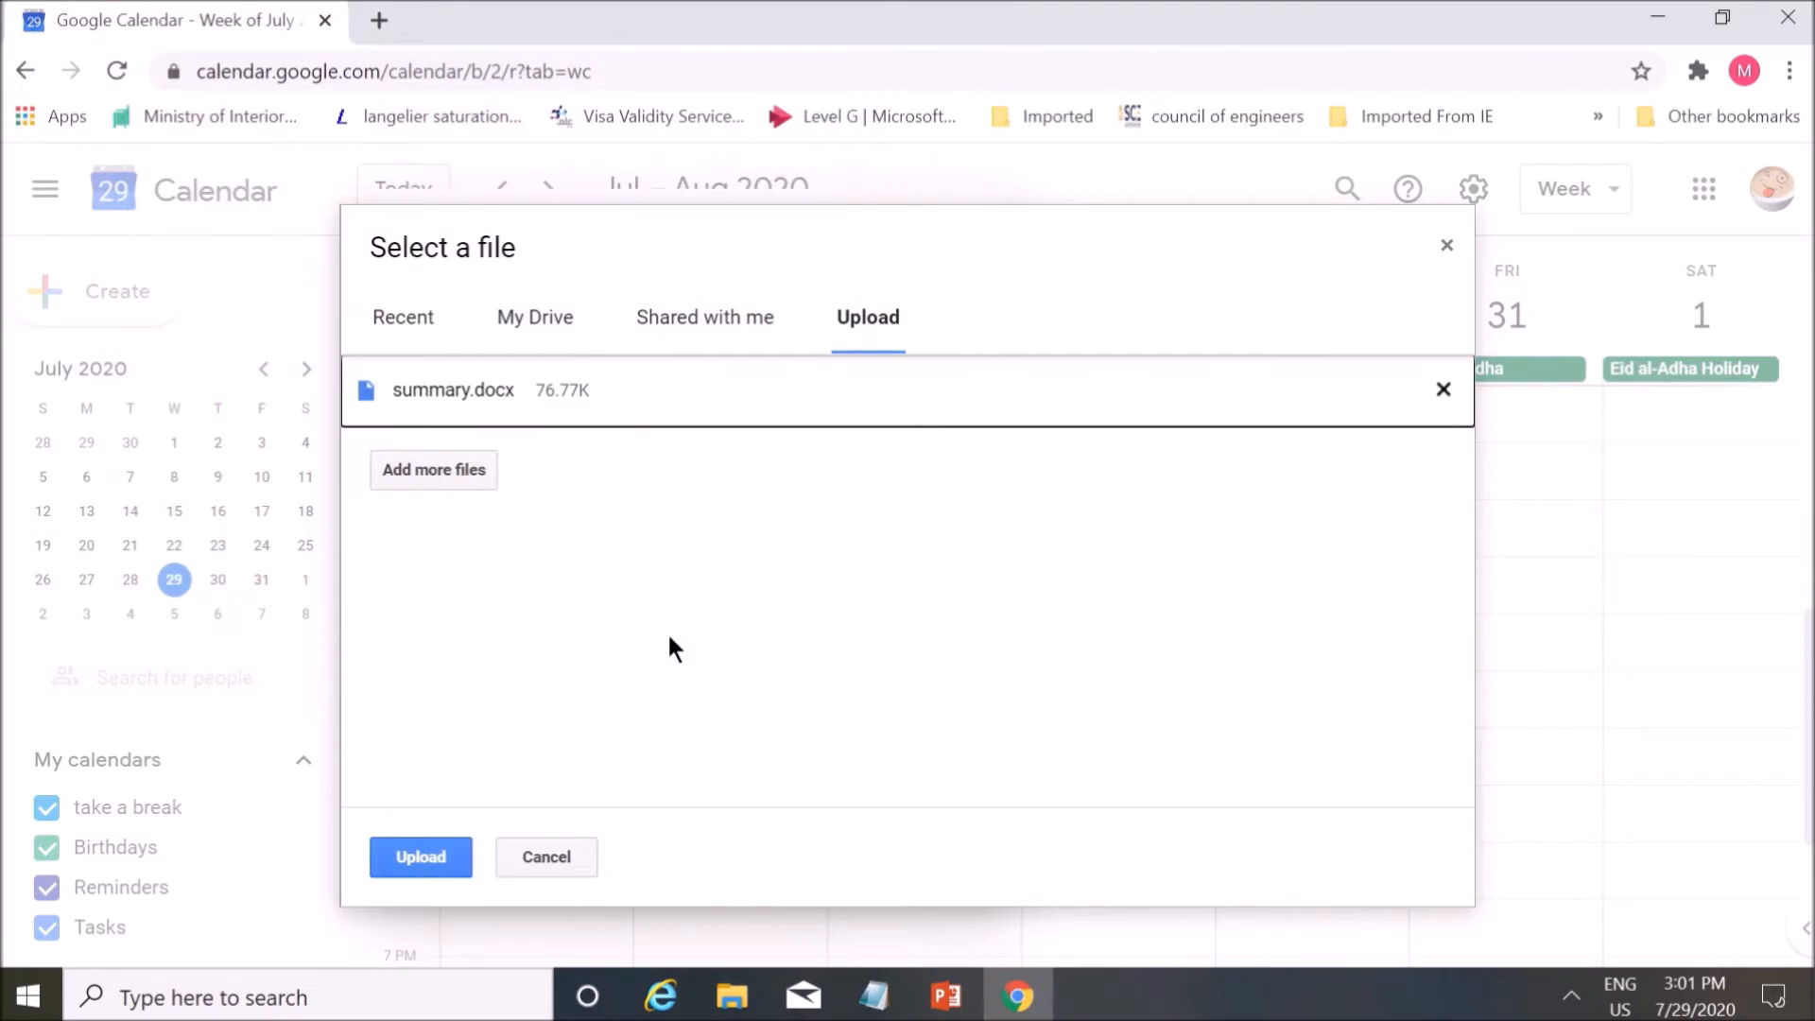
left_click(434, 864)
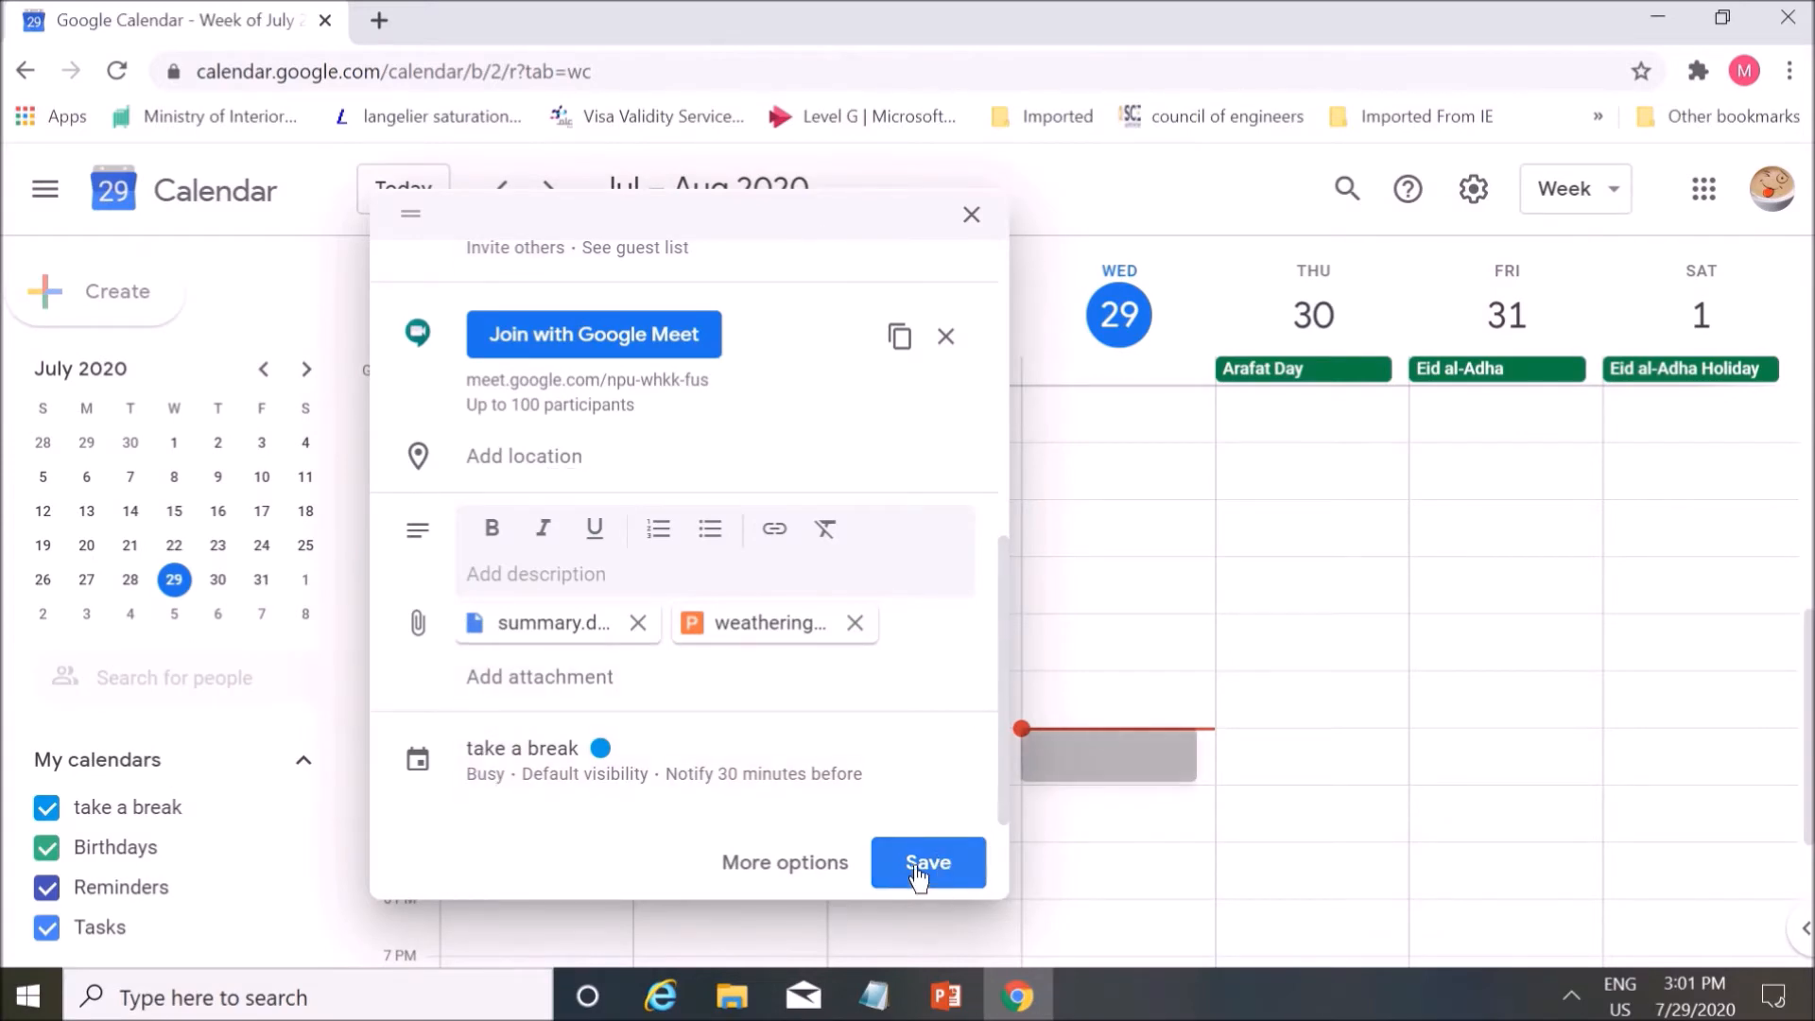
- Open the event's full options, save the event and send invitation emails to the guests
left_click(809, 863)
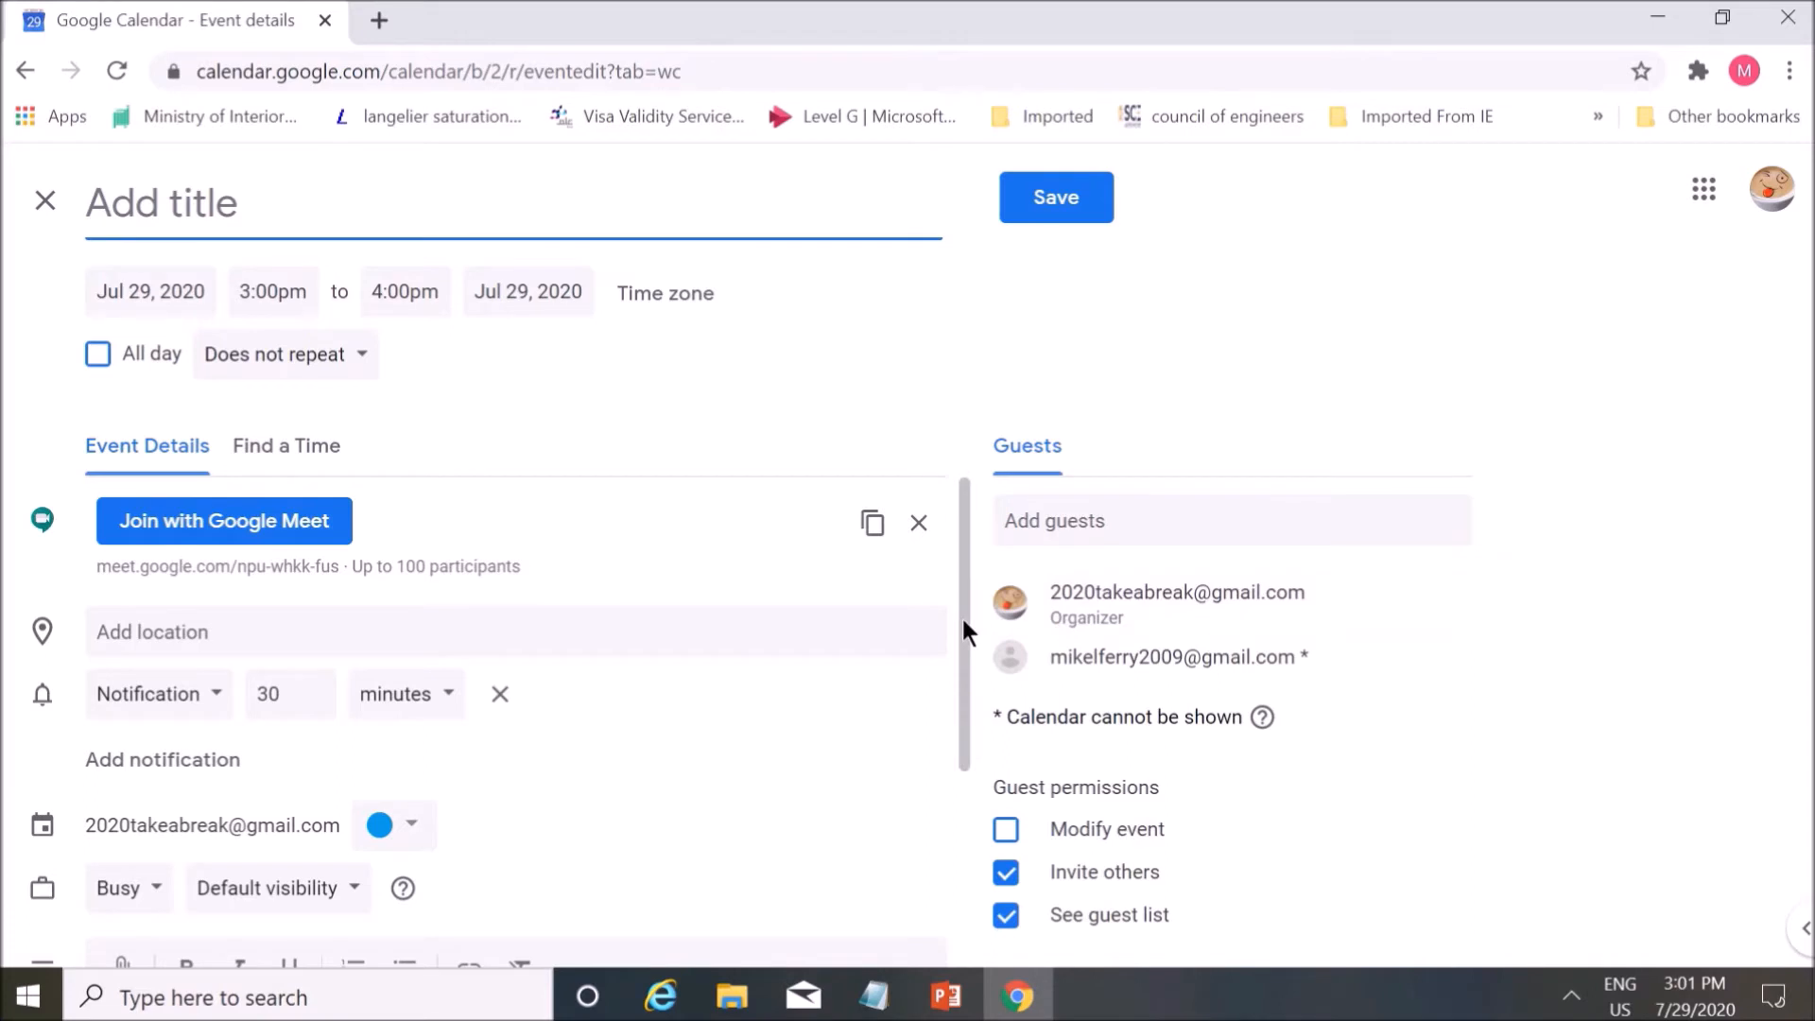
left_click_drag(962, 620, 975, 869)
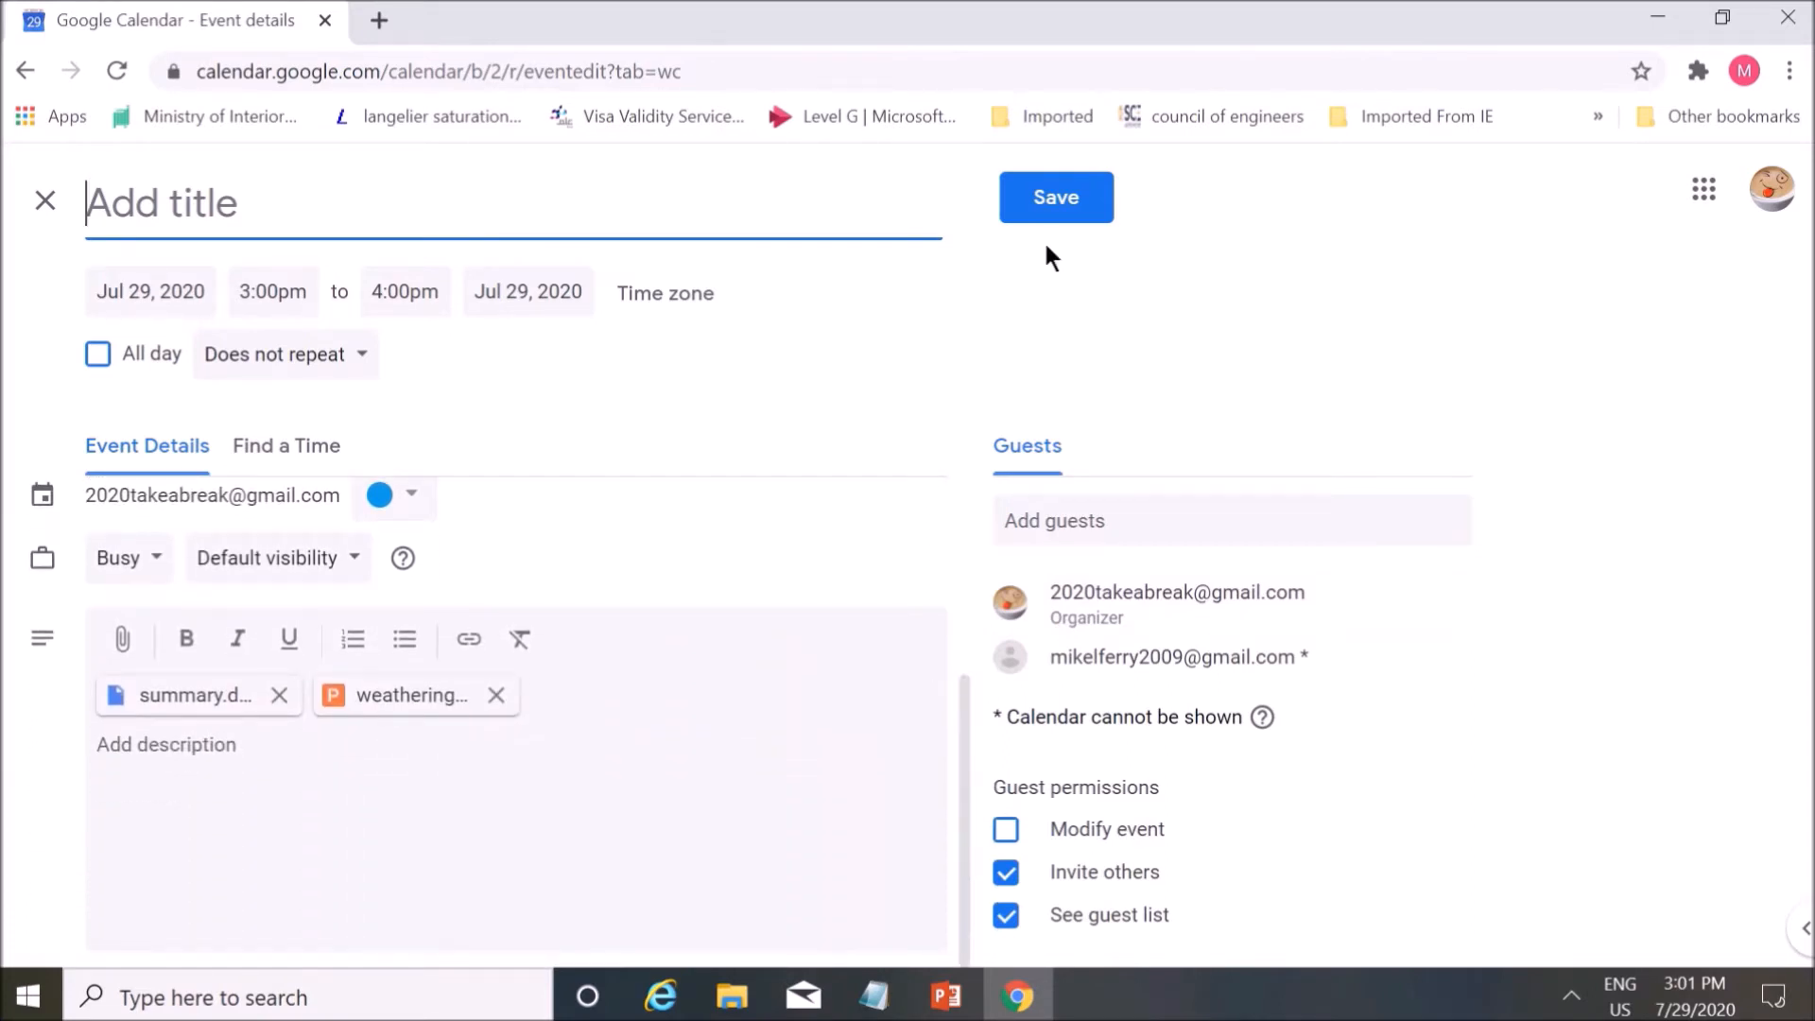
left_click(1077, 189)
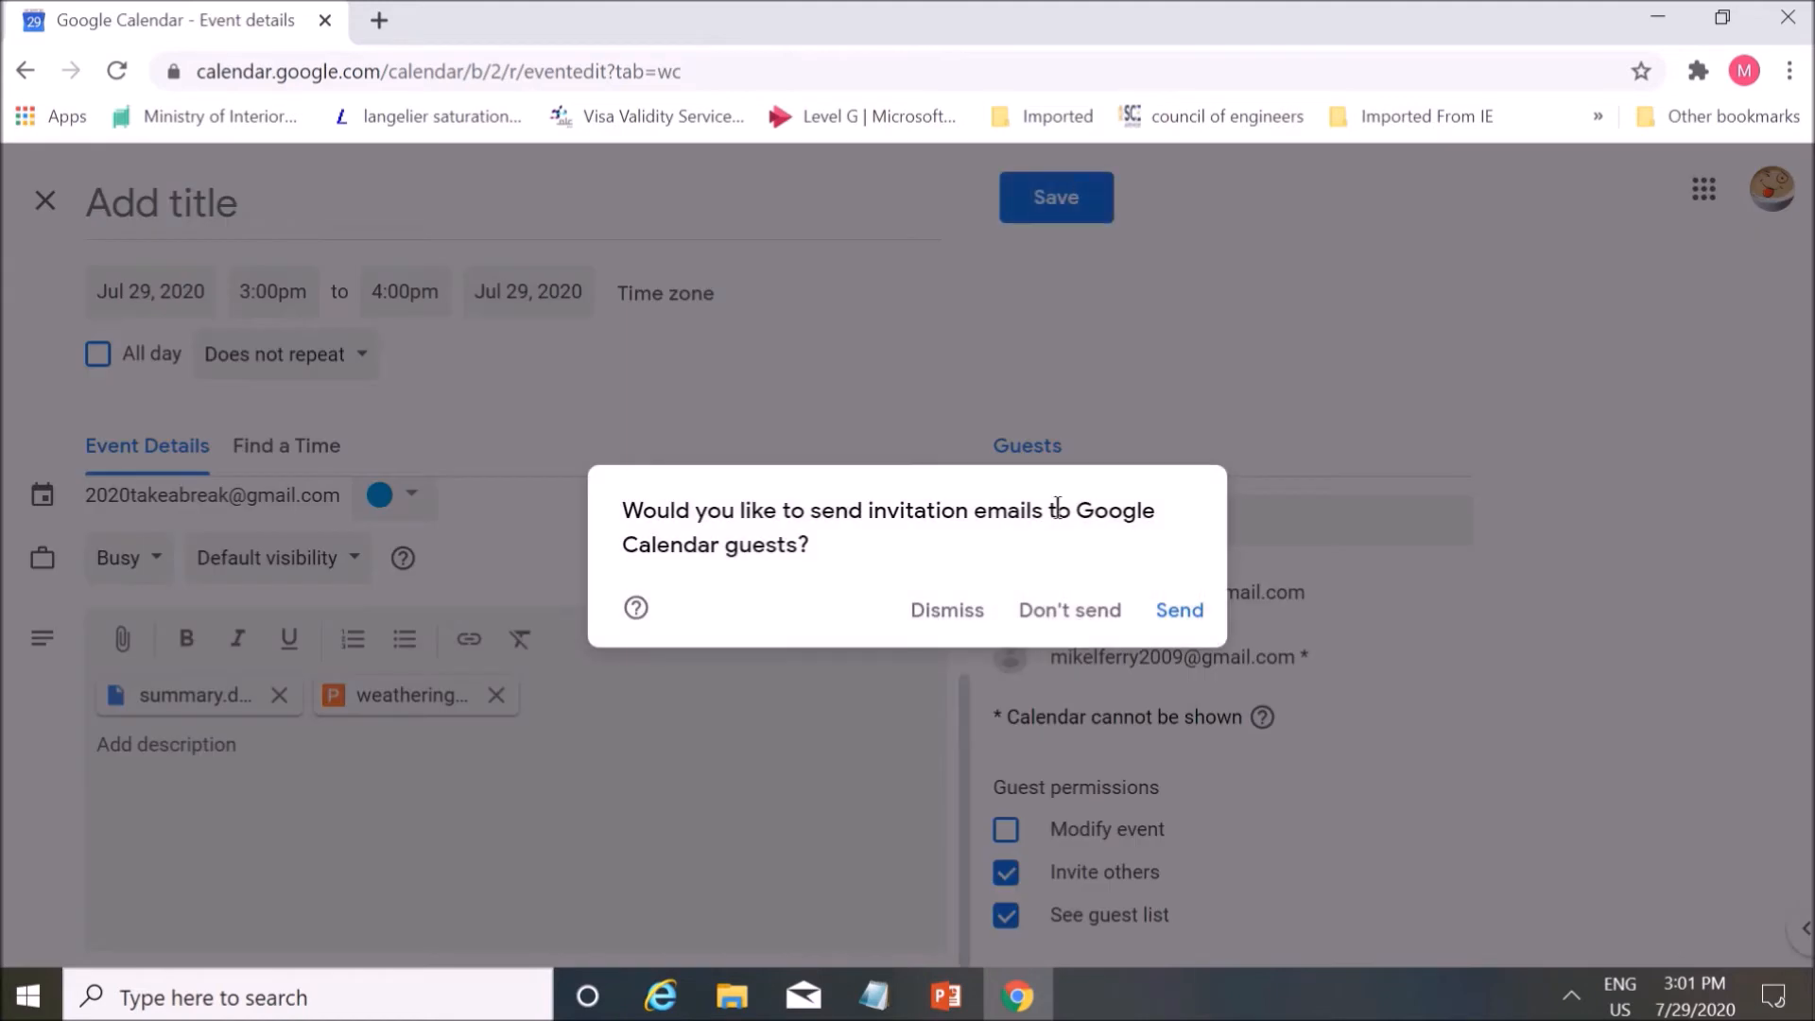
left_click(1172, 615)
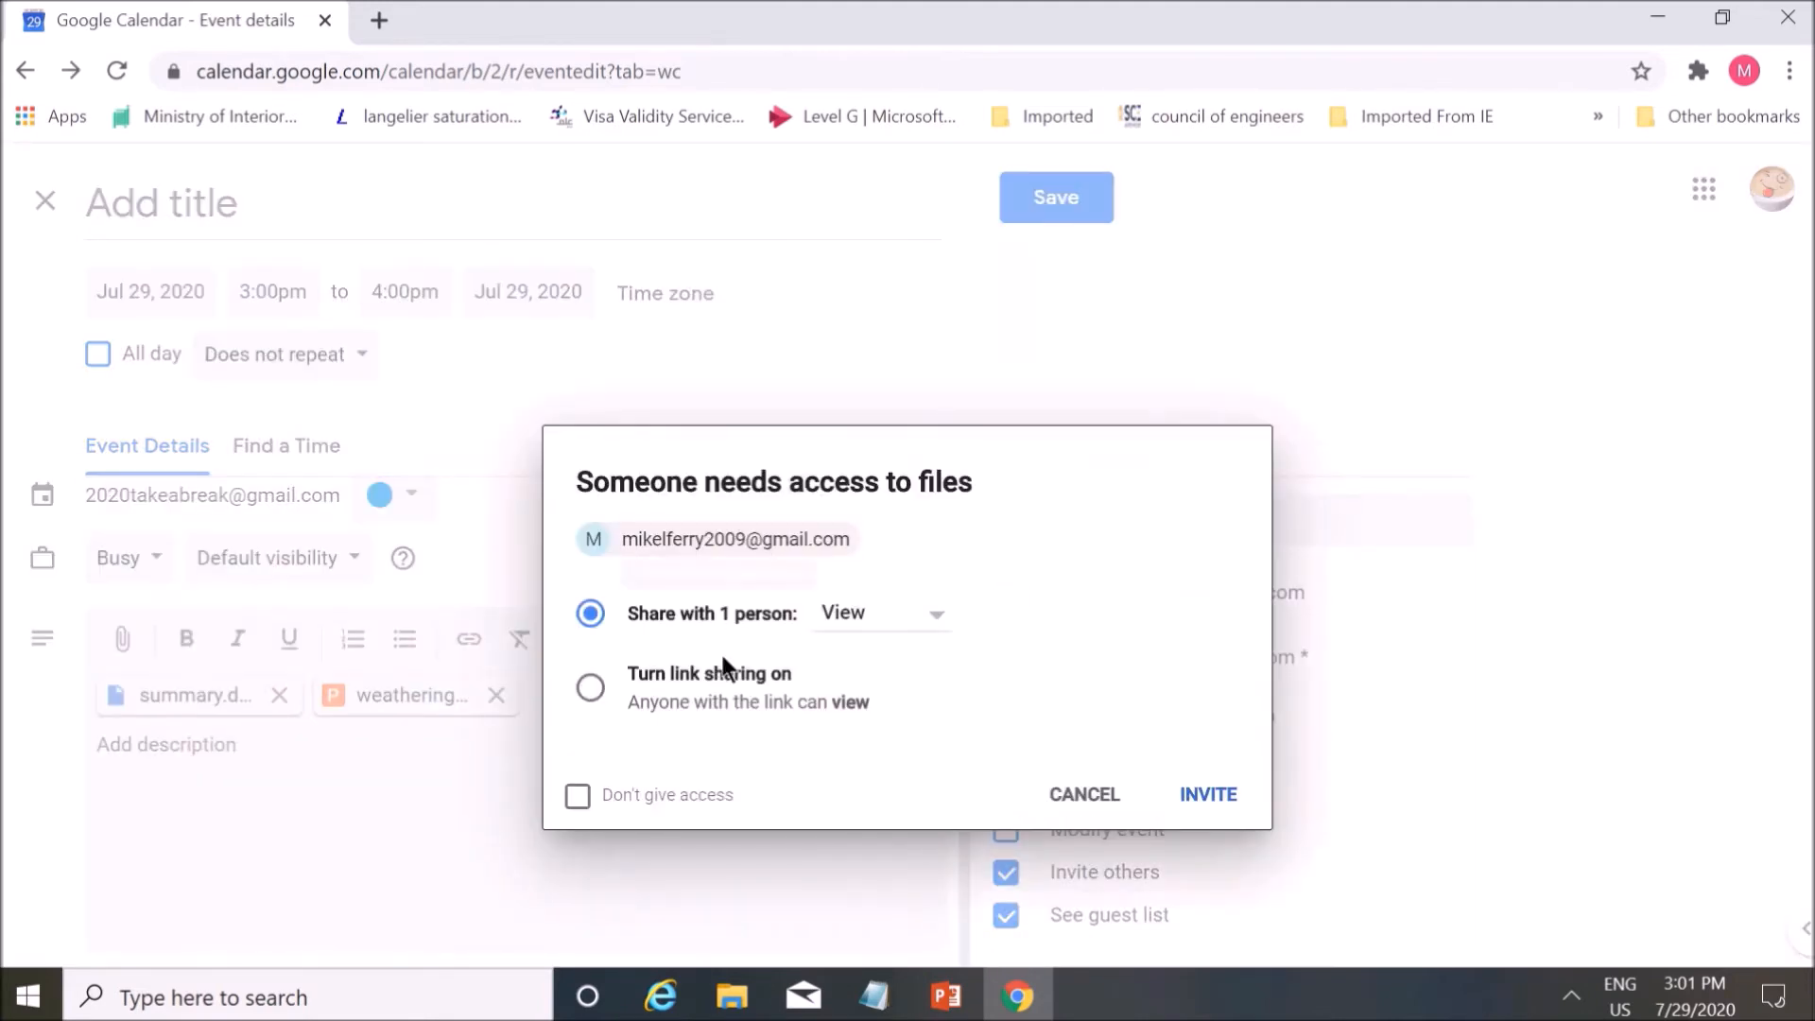
- Turn link sharing on for the attached files with view access and invite the guest
left_click(591, 690)
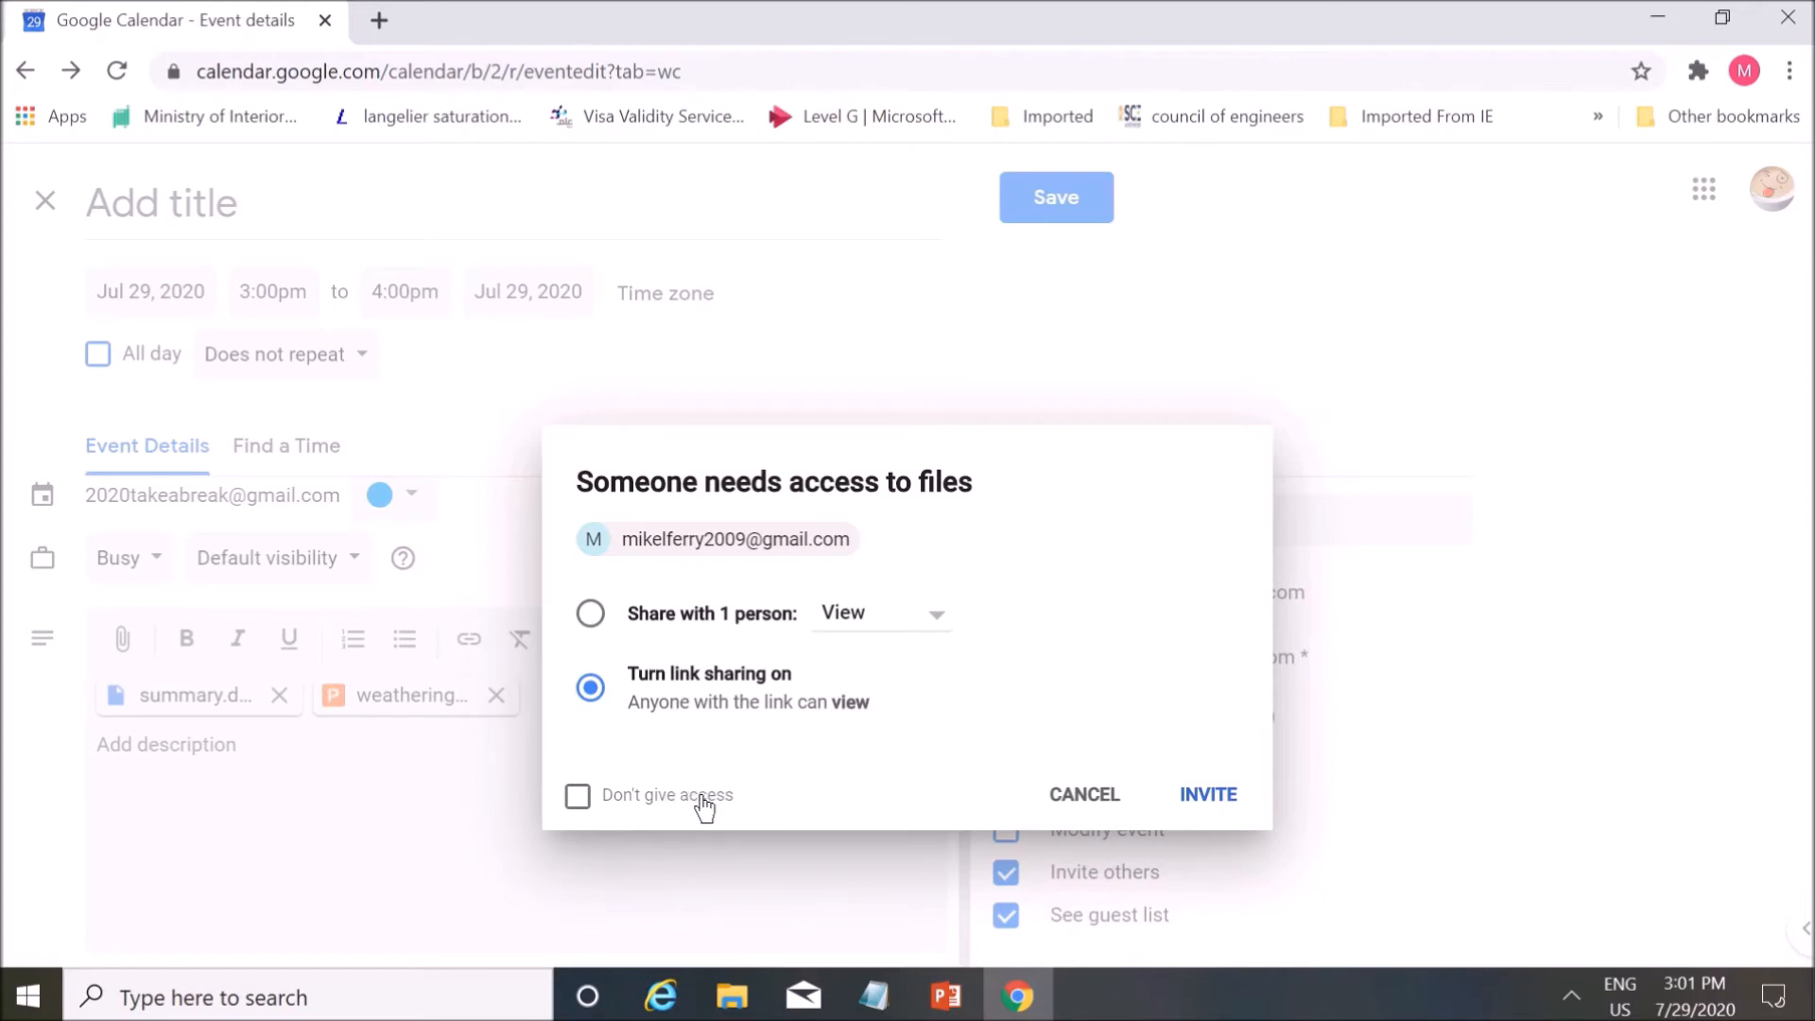
left_click(1253, 815)
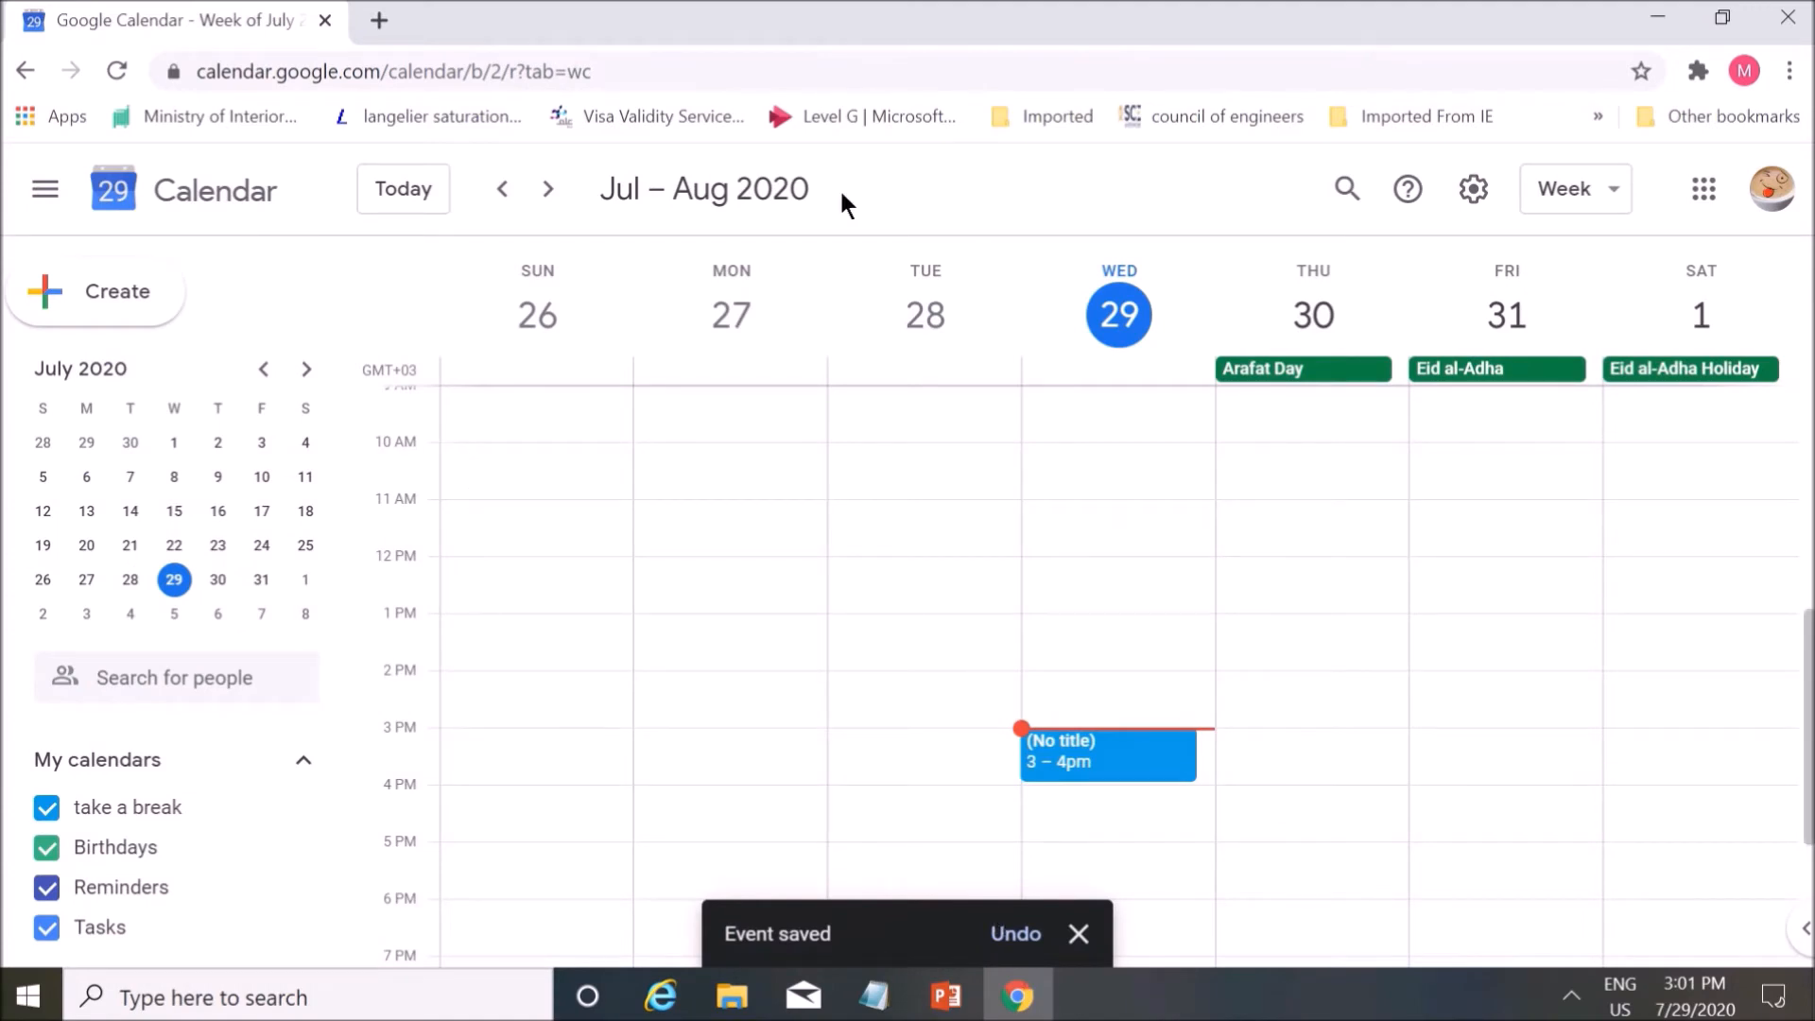
- Open the saved 3–4pm event on July 29 and launch its Google Meet call
left_click(1100, 767)
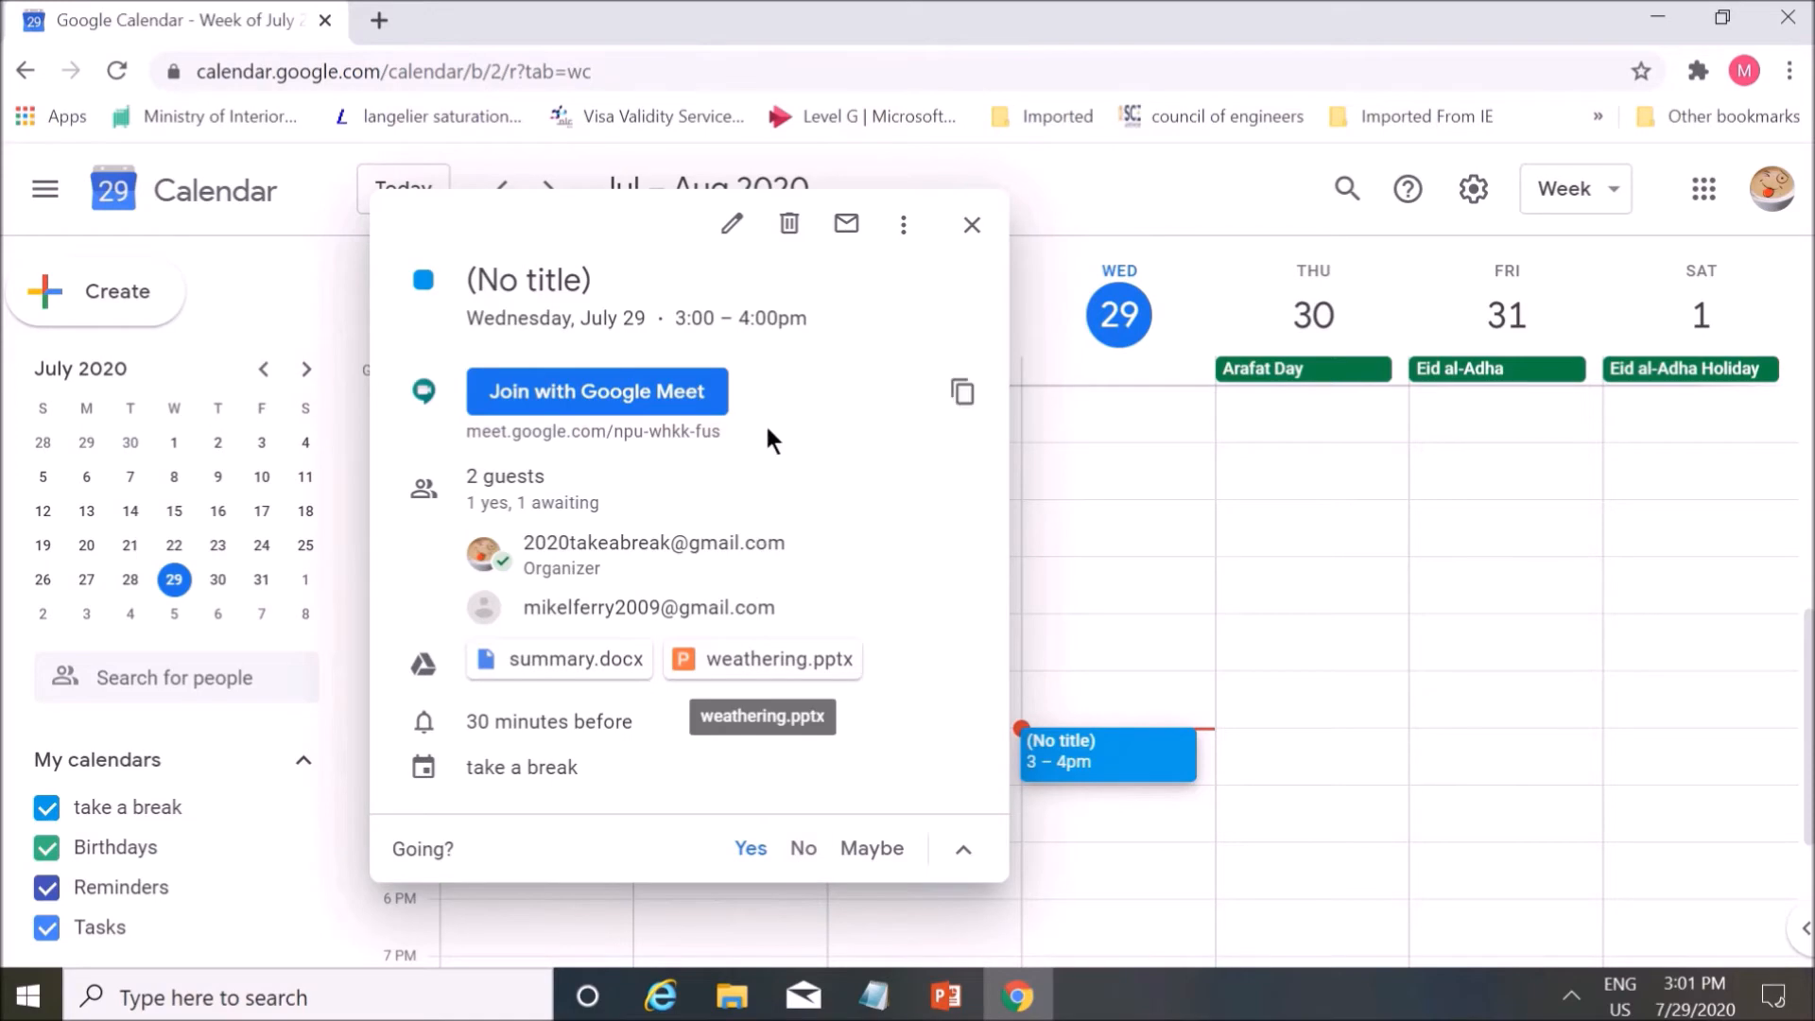
left_click(704, 406)
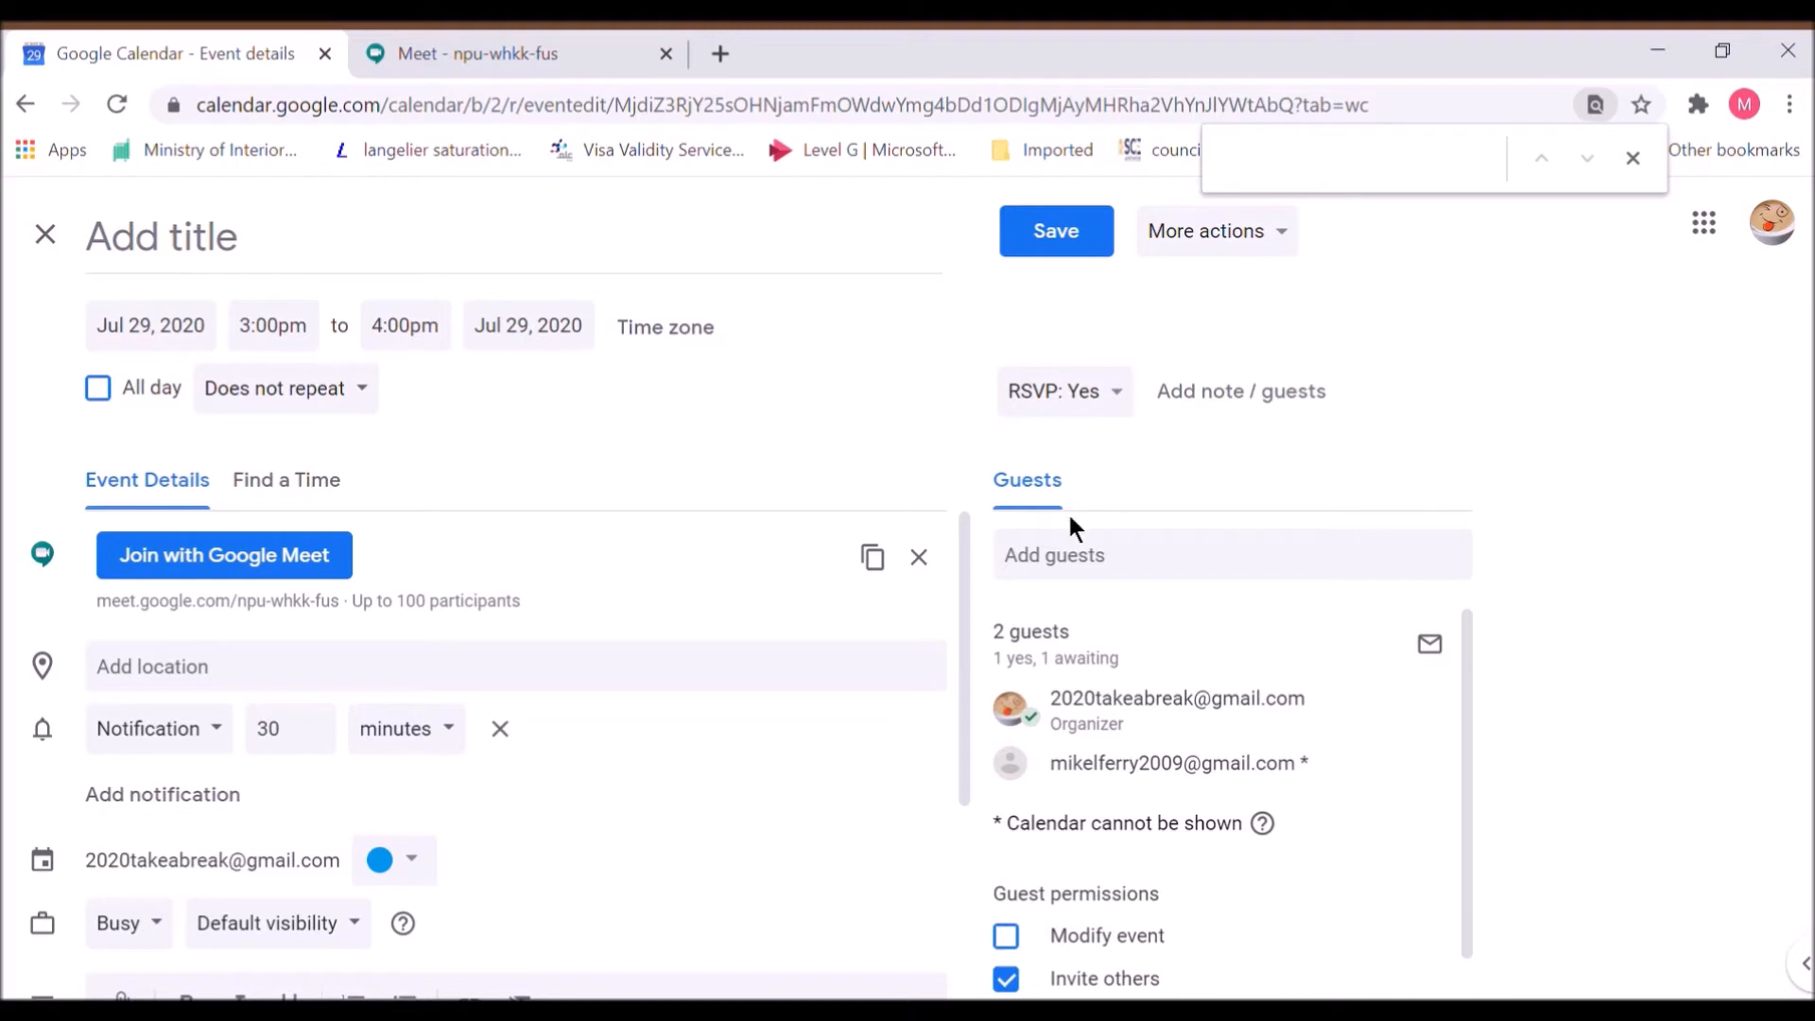
- Title the event "Science" and save it without sending update emails to the existing guests
left_click(449, 245)
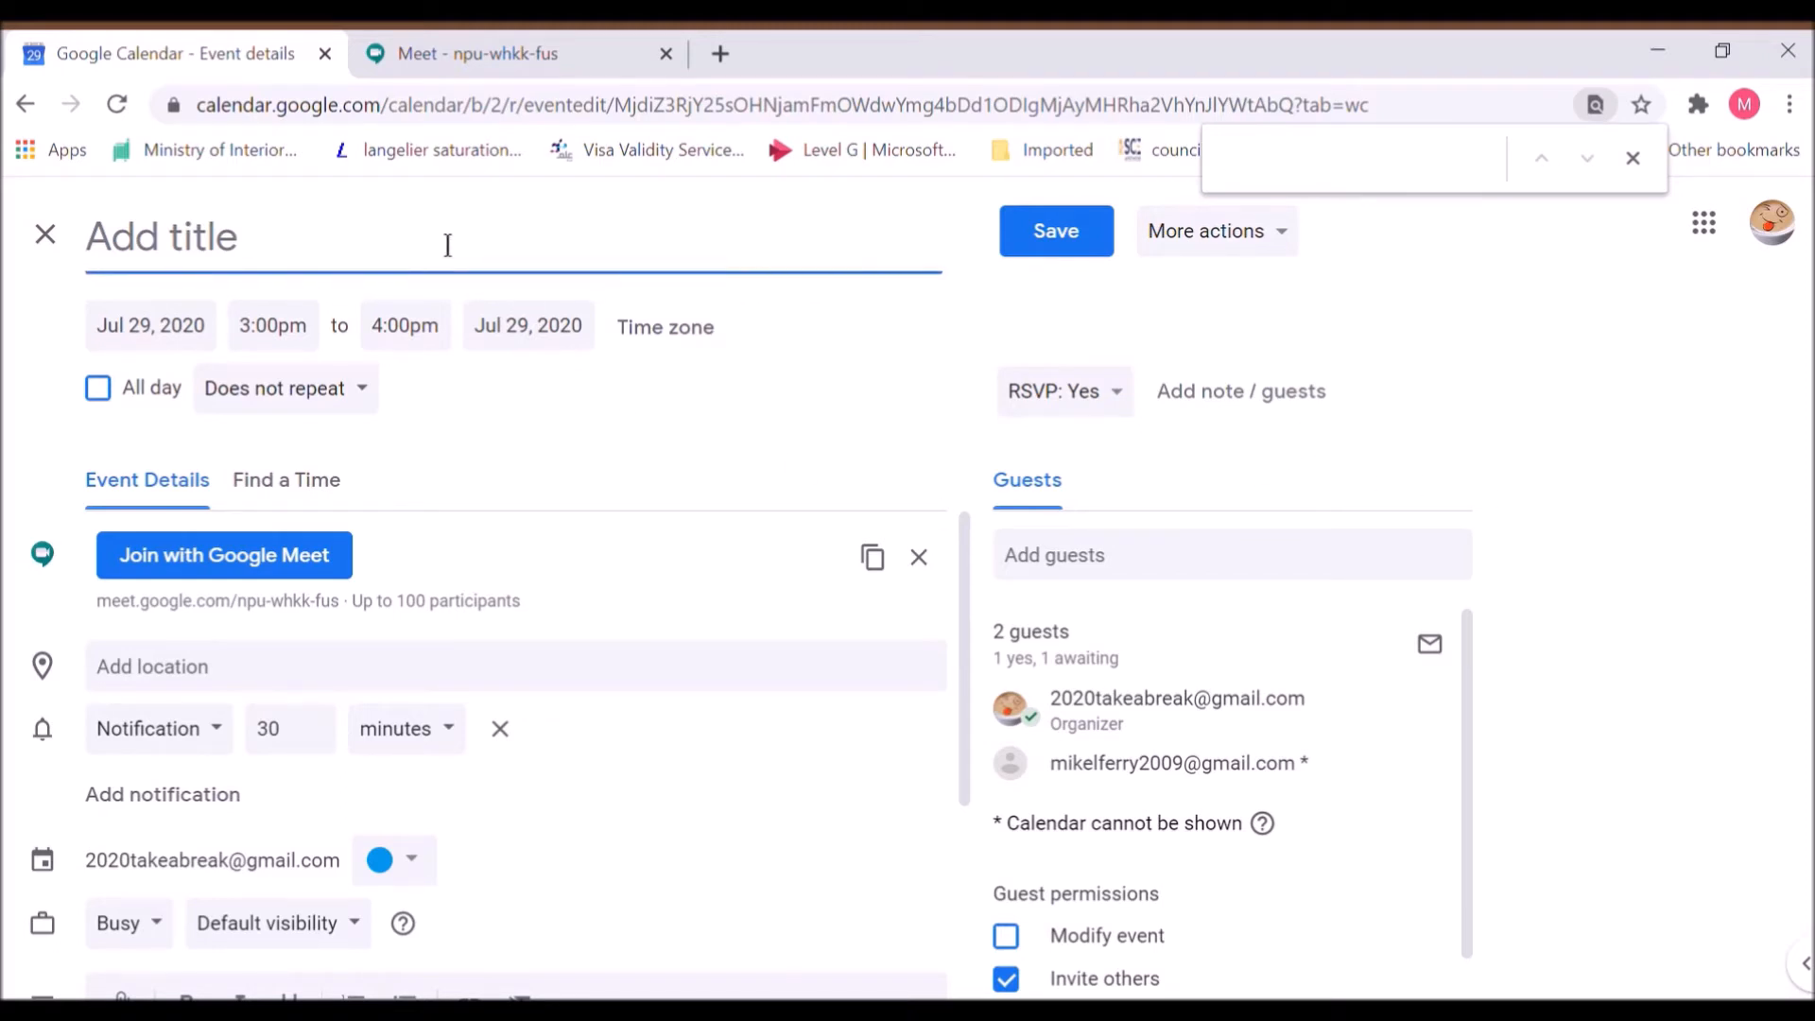
type("Scie")
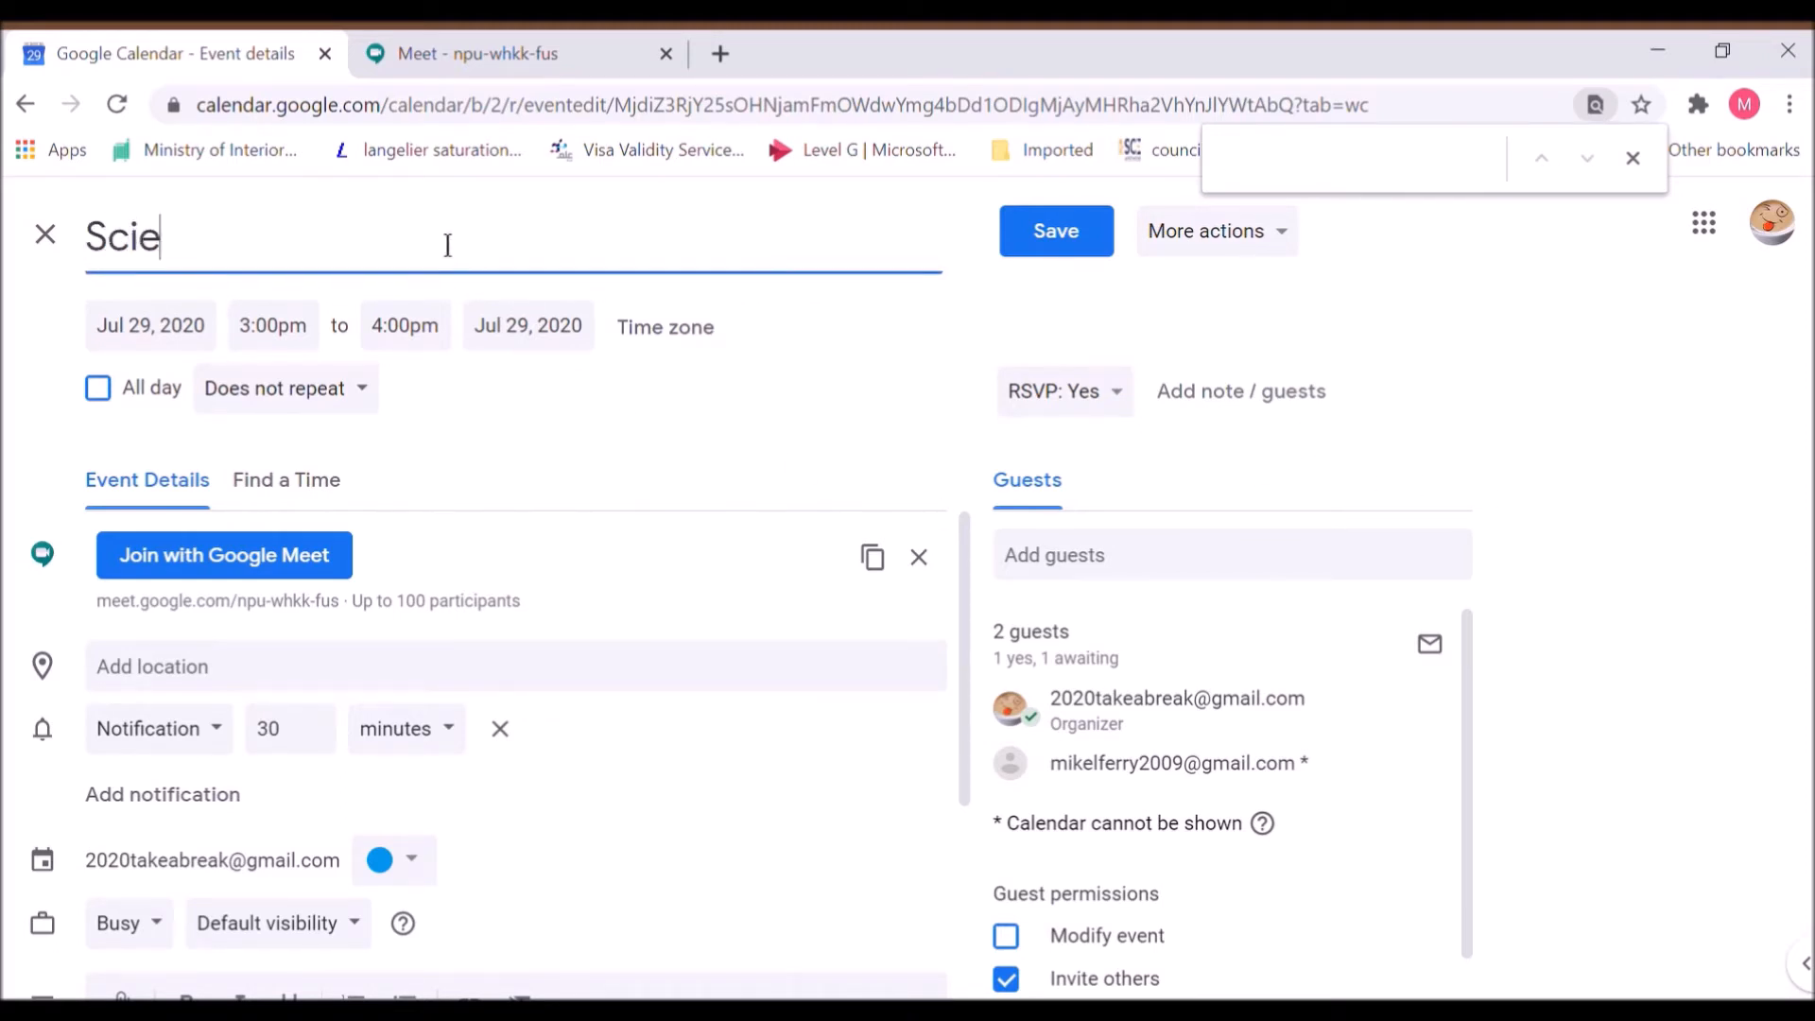
type("nce")
left_click(1049, 248)
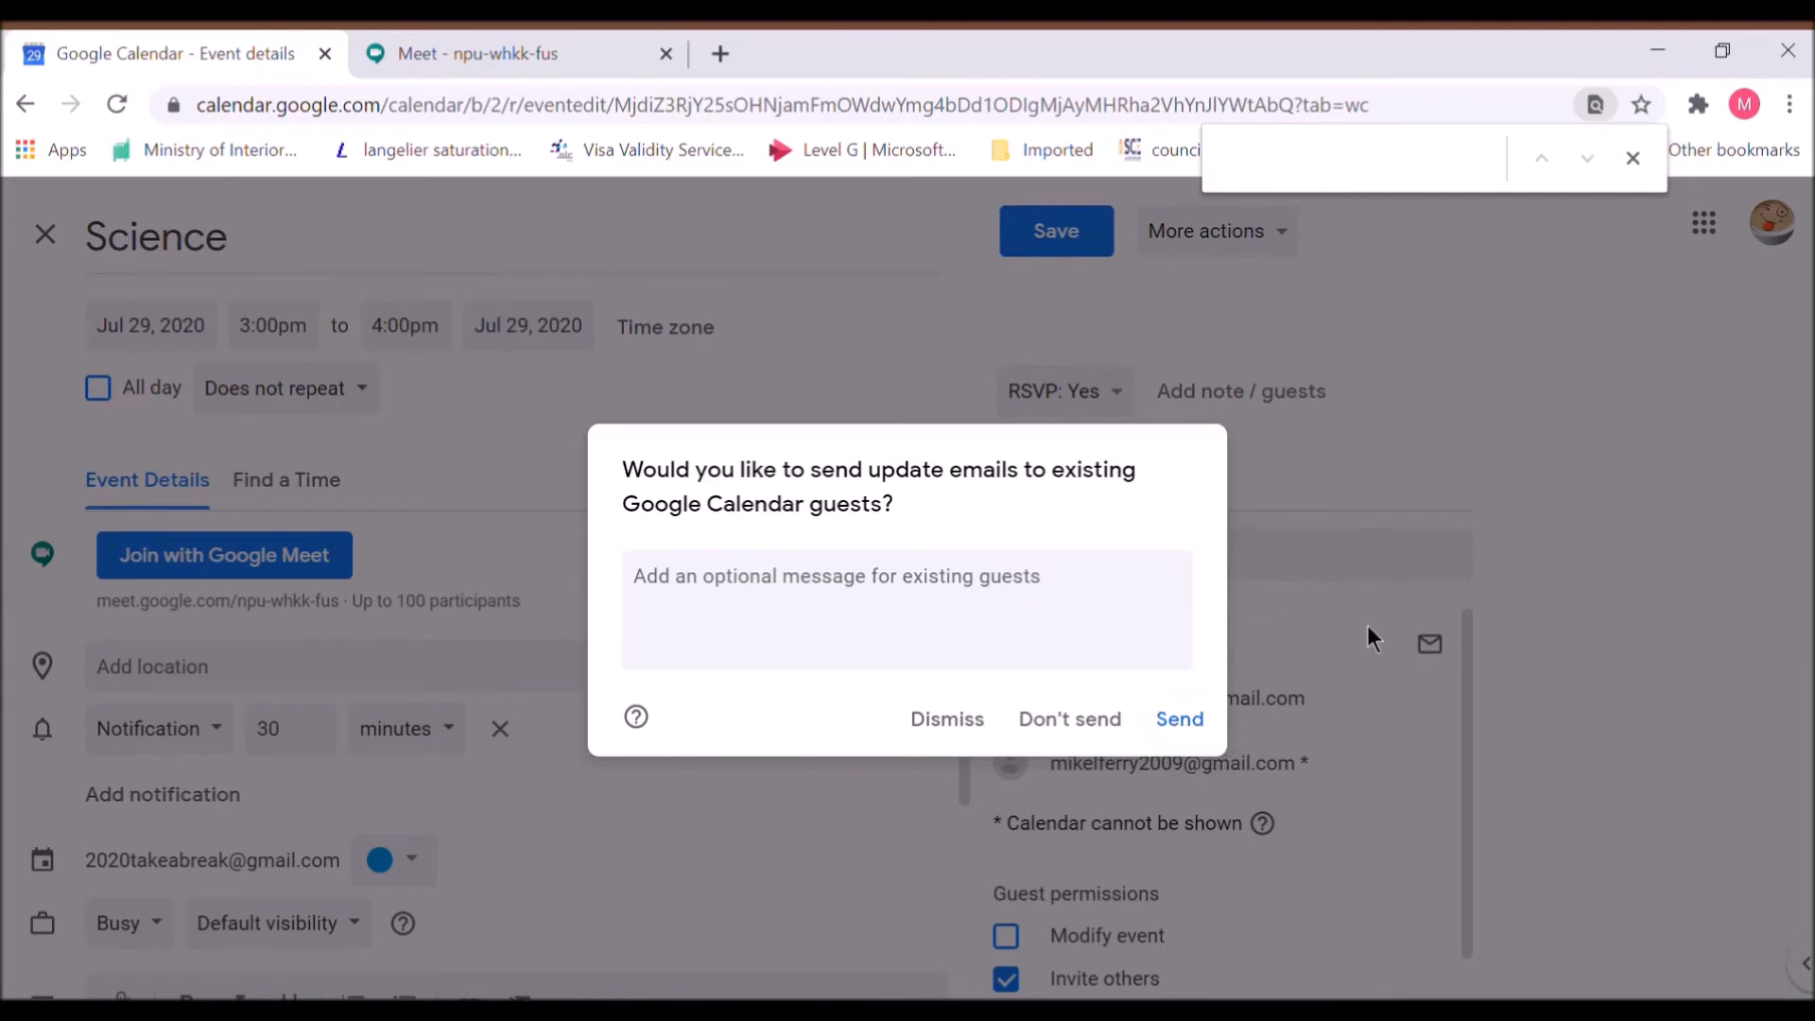
left_click(1098, 736)
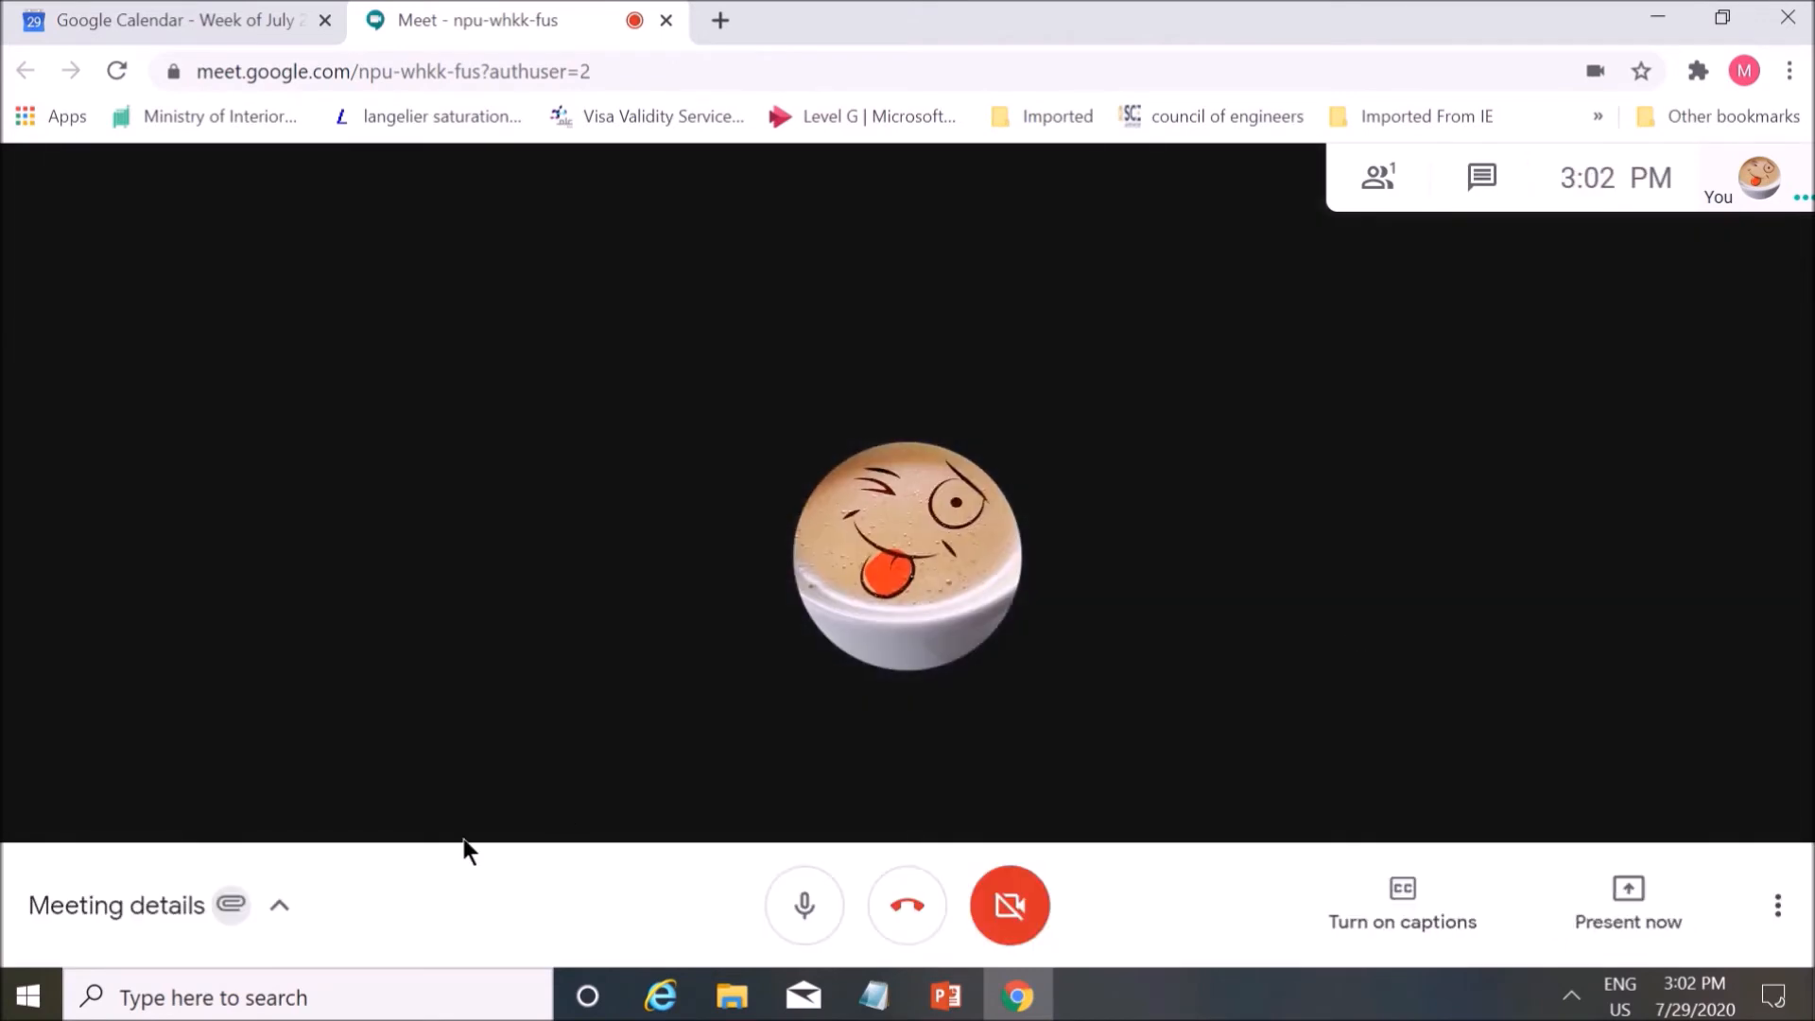
- Check the meeting details and attachments in the Google Meet call, and close the details
left_click(228, 919)
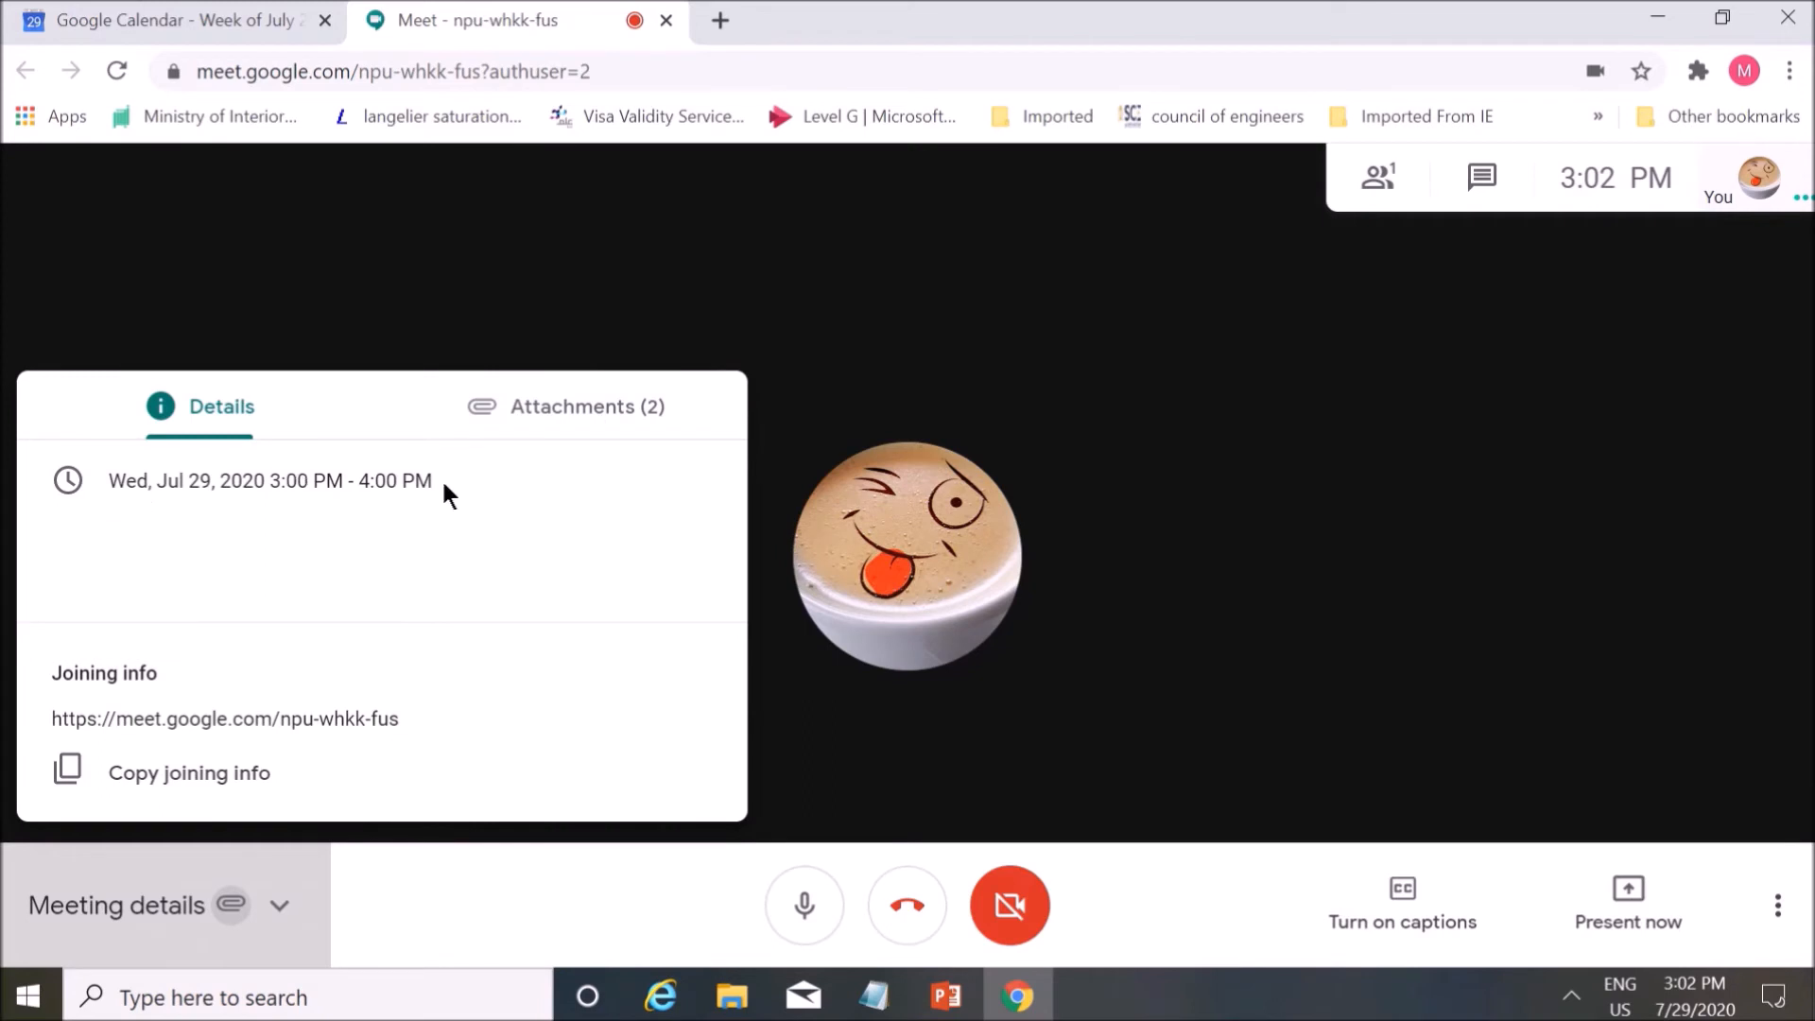
left_click(587, 403)
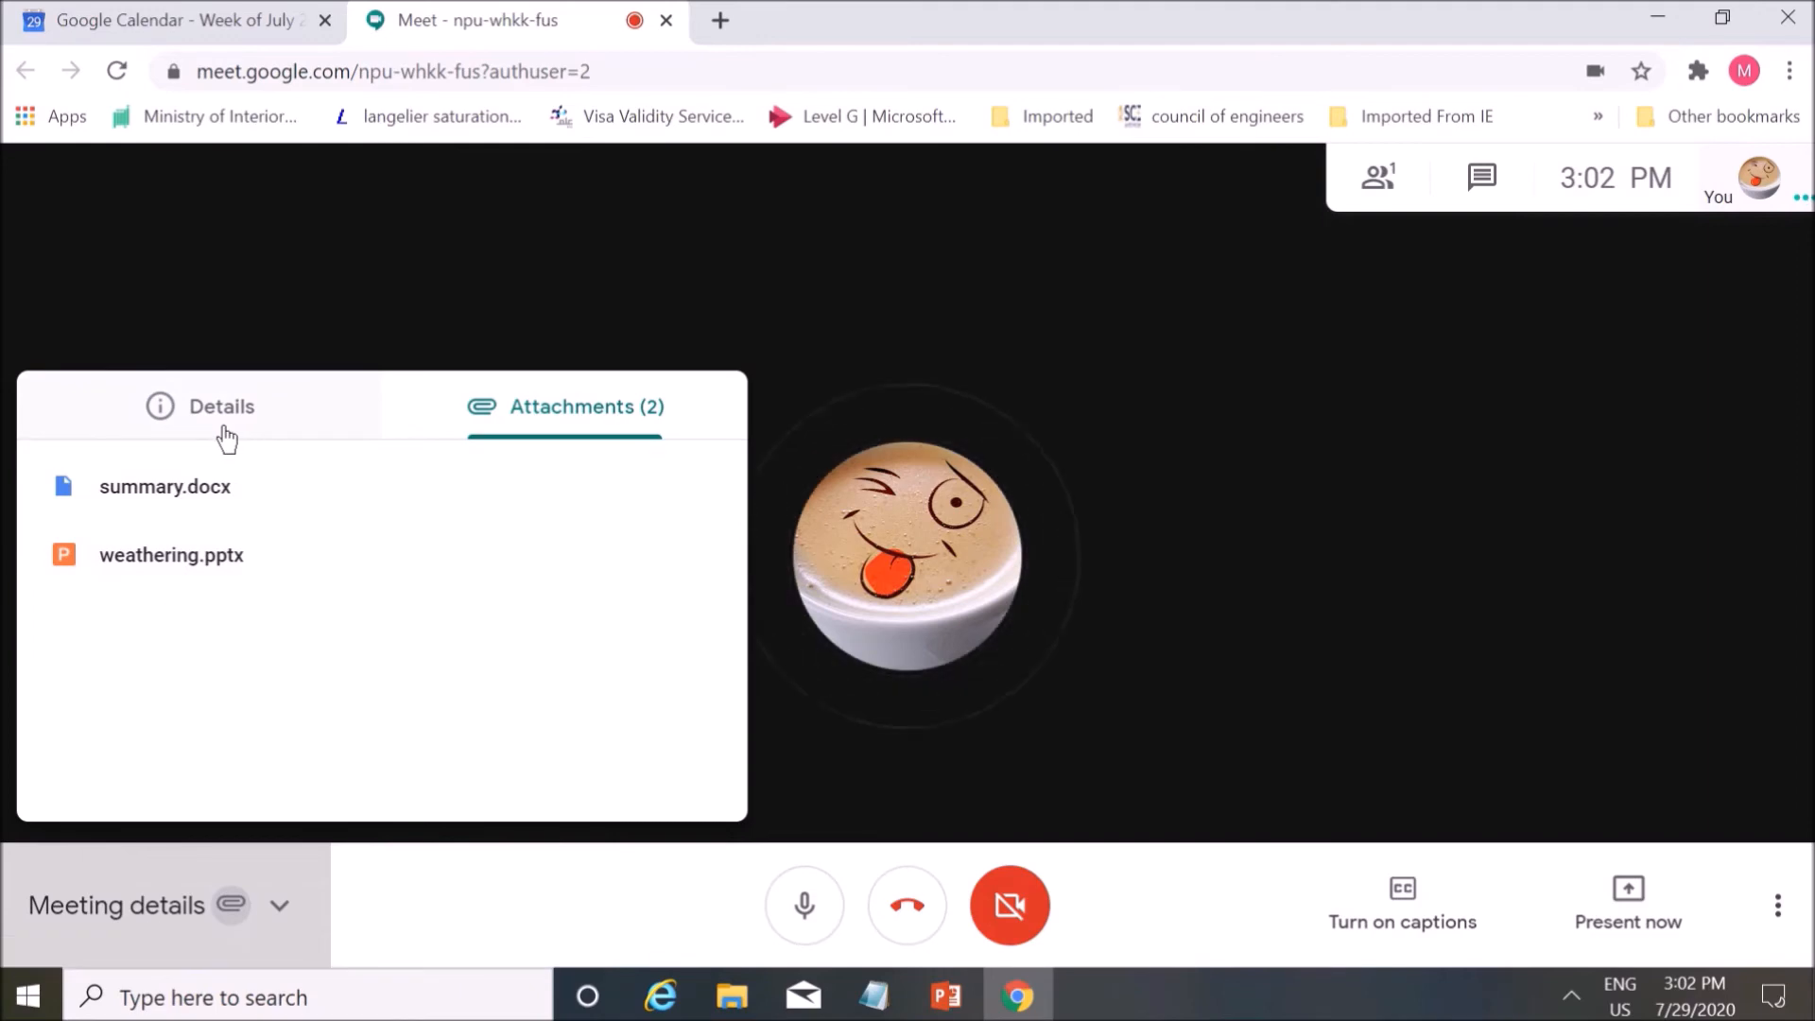
left_click(1390, 517)
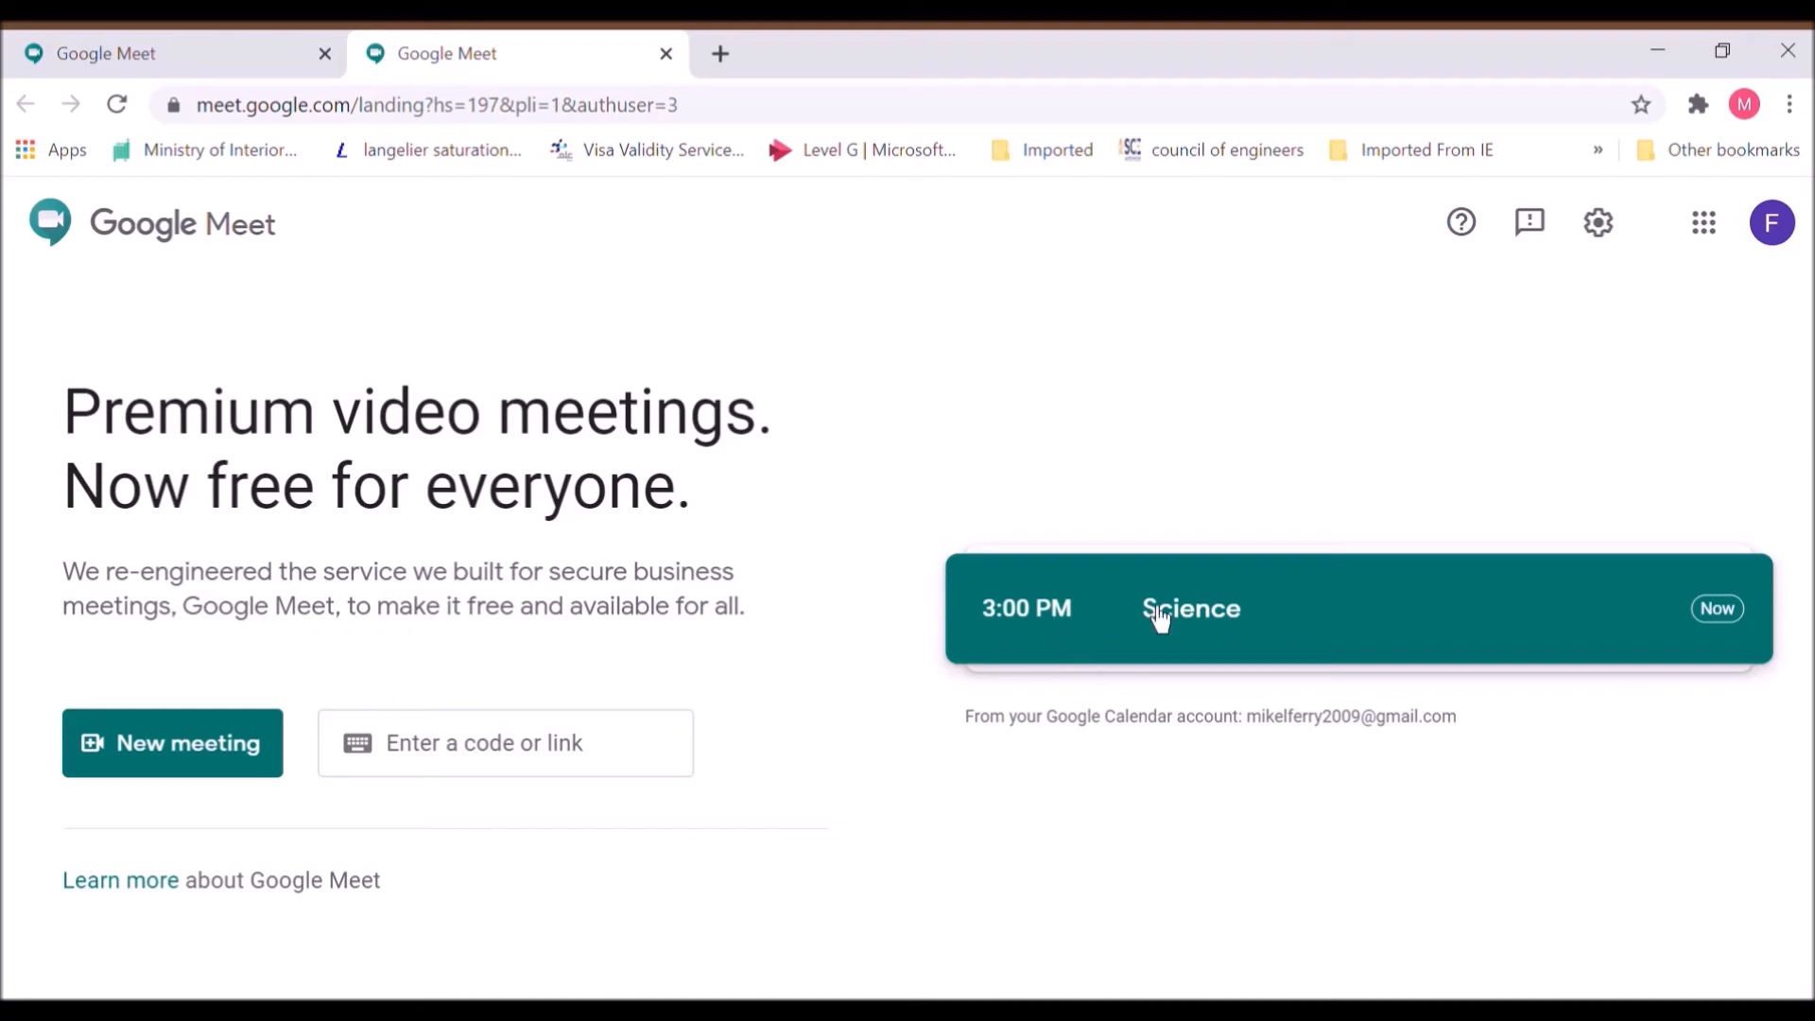
- Open the 3:00 PM Science meeting from the guest's Google Meet page and turn off the camera and microphone
left_click(1212, 615)
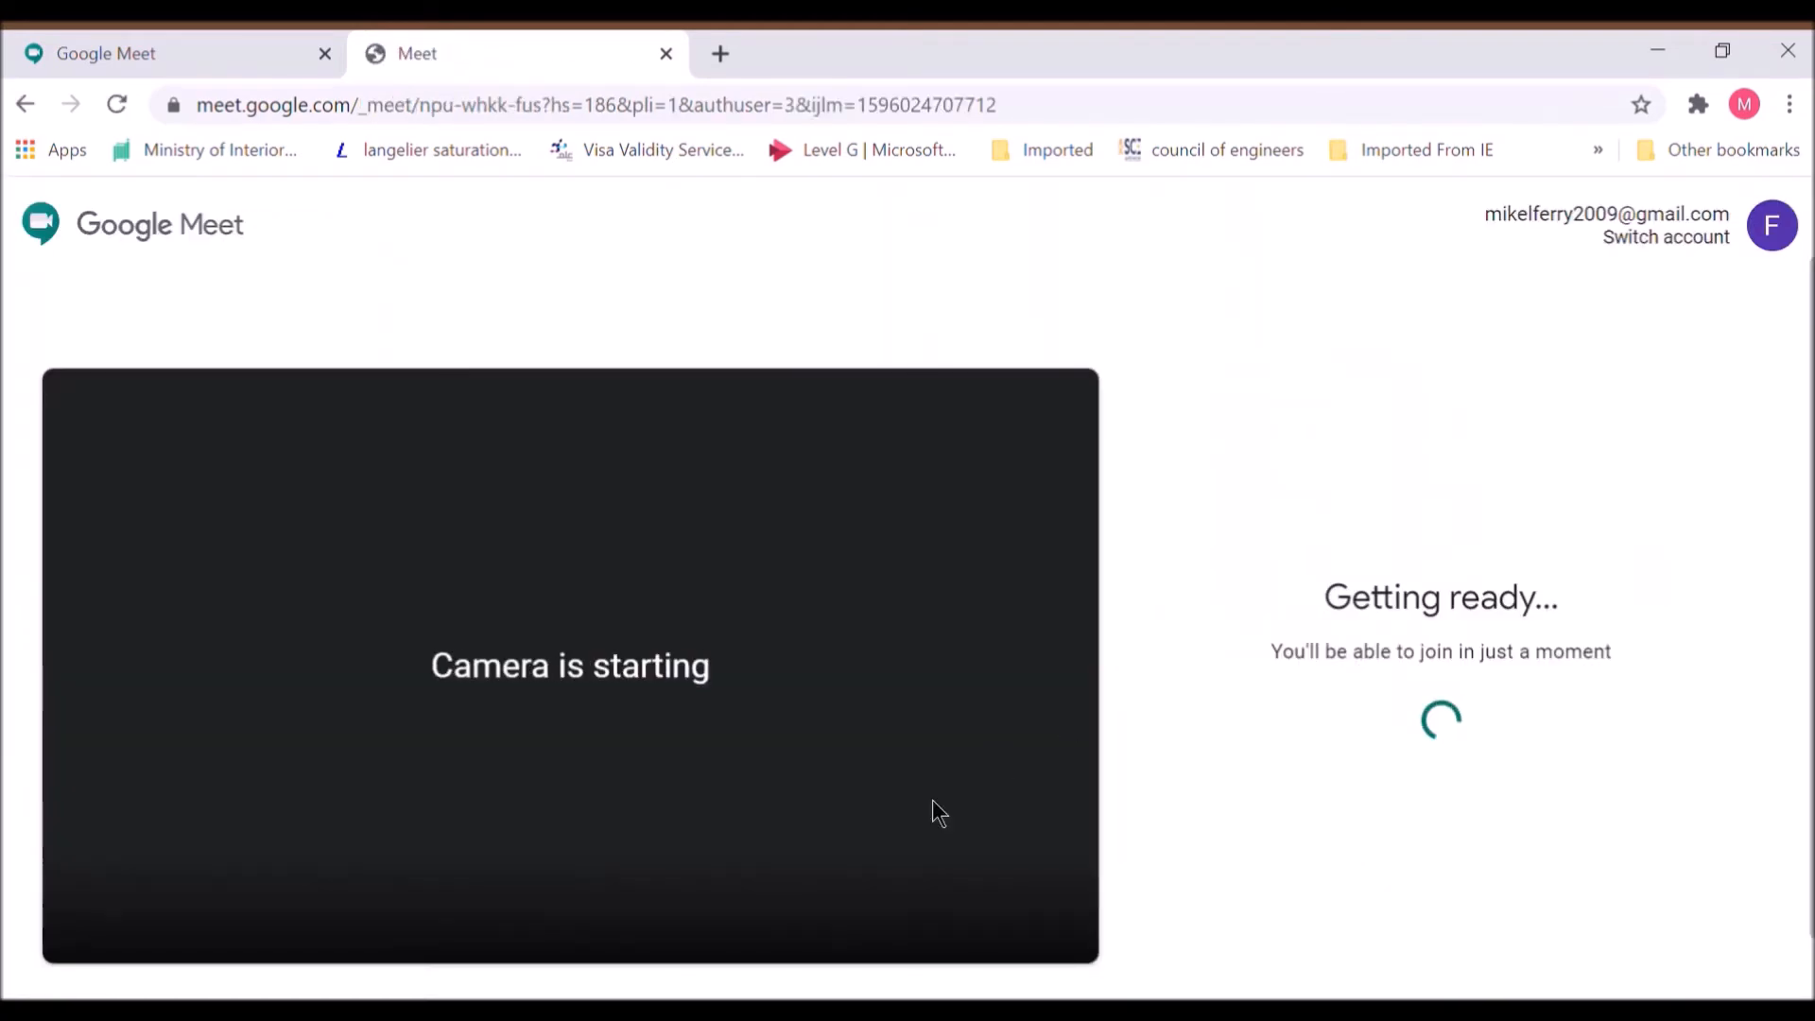
left_click(626, 940)
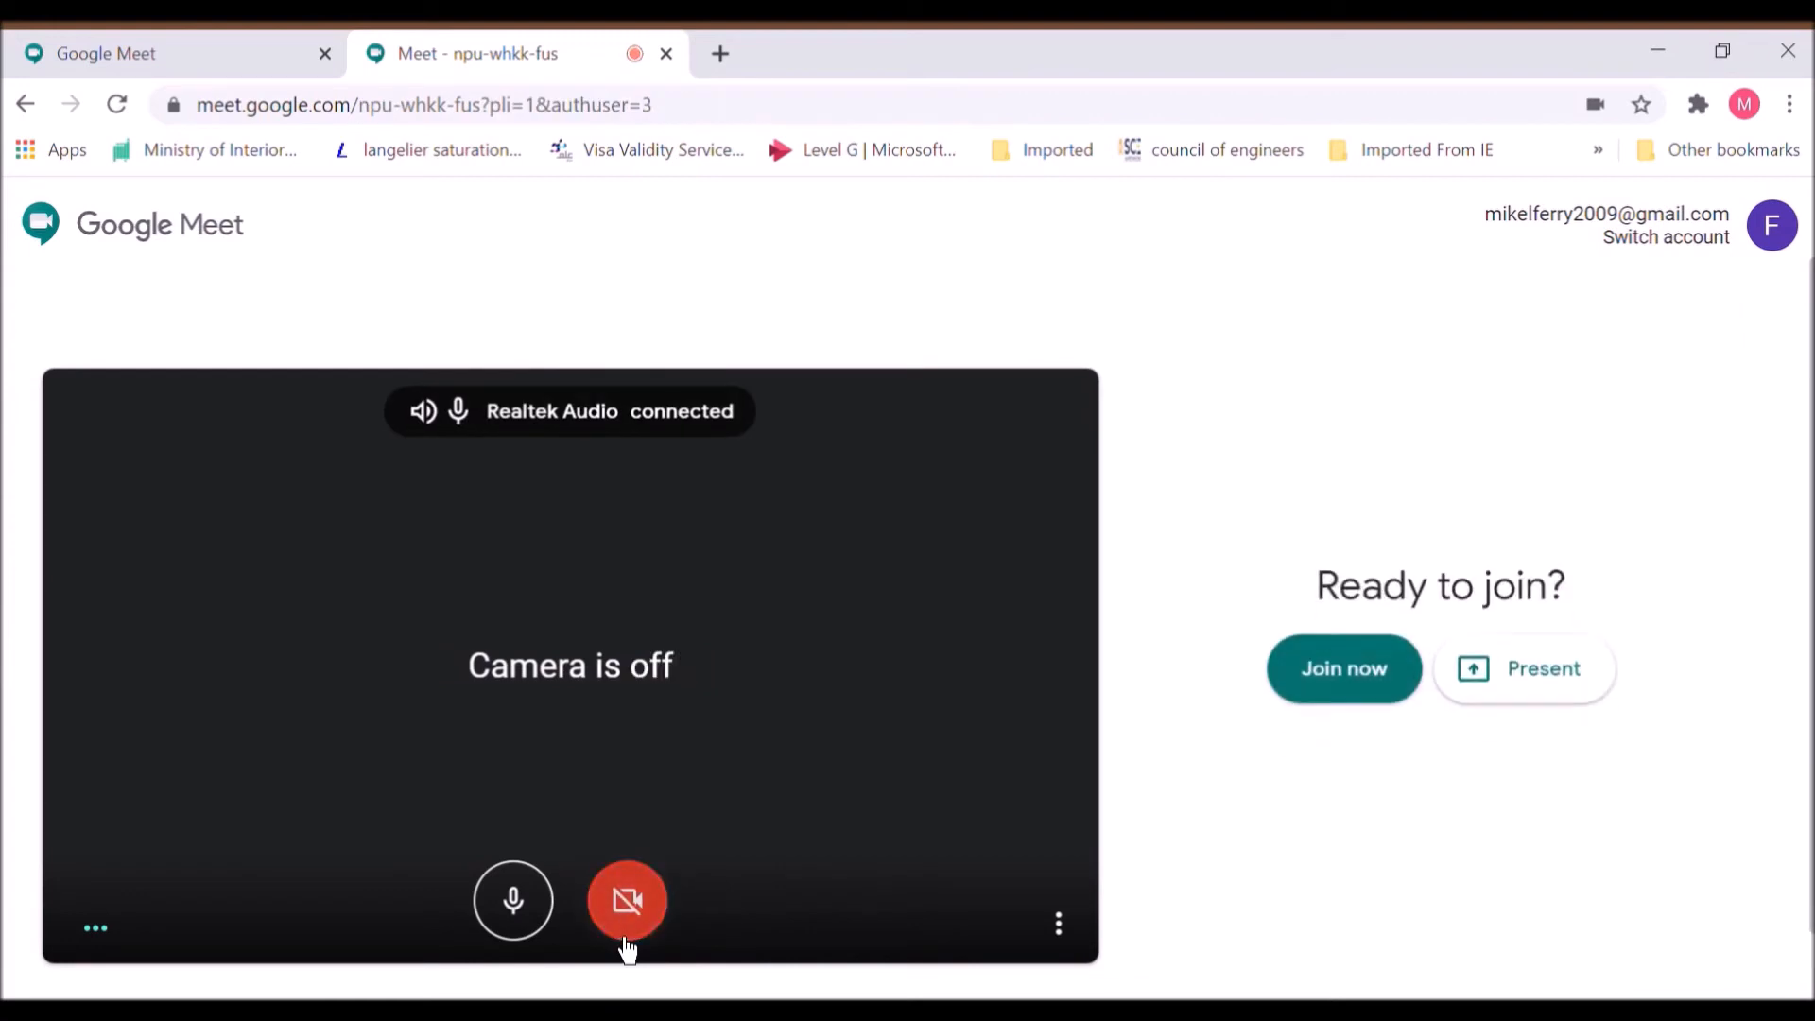
left_click(555, 930)
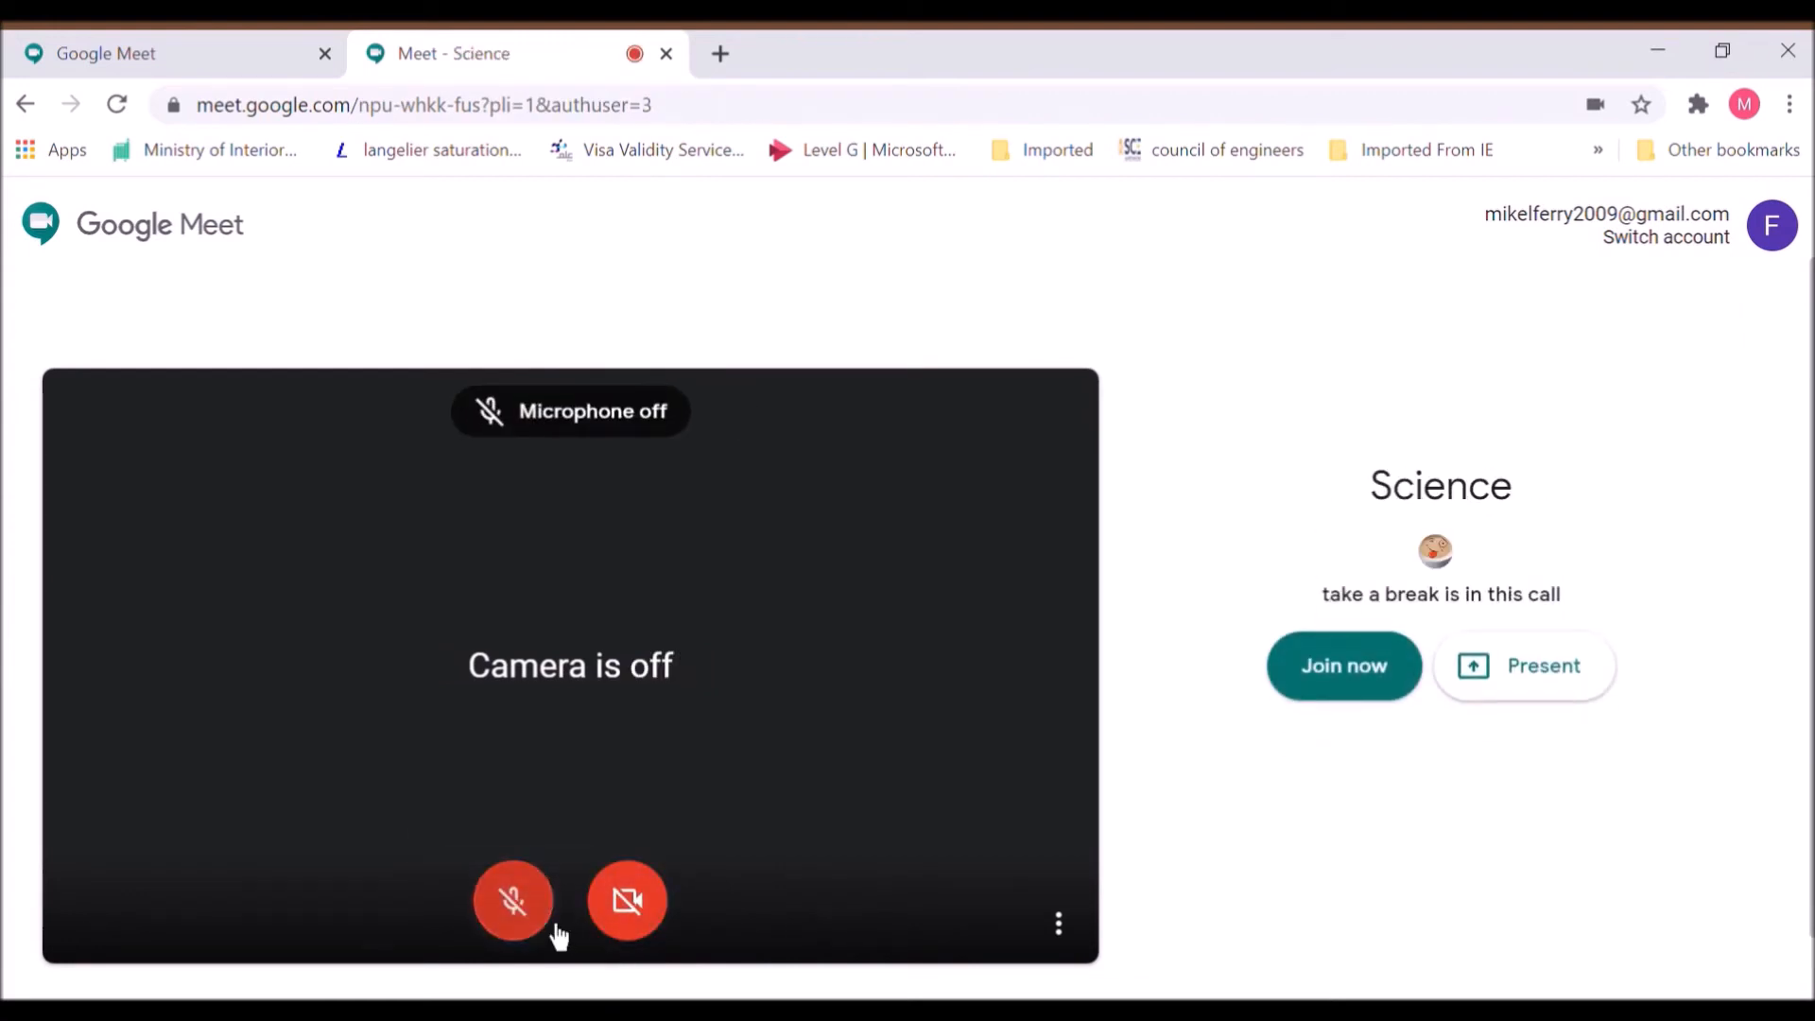
- Join the Science call as the guest and view its attached summary.docx, closing the file when done
left_click(1362, 689)
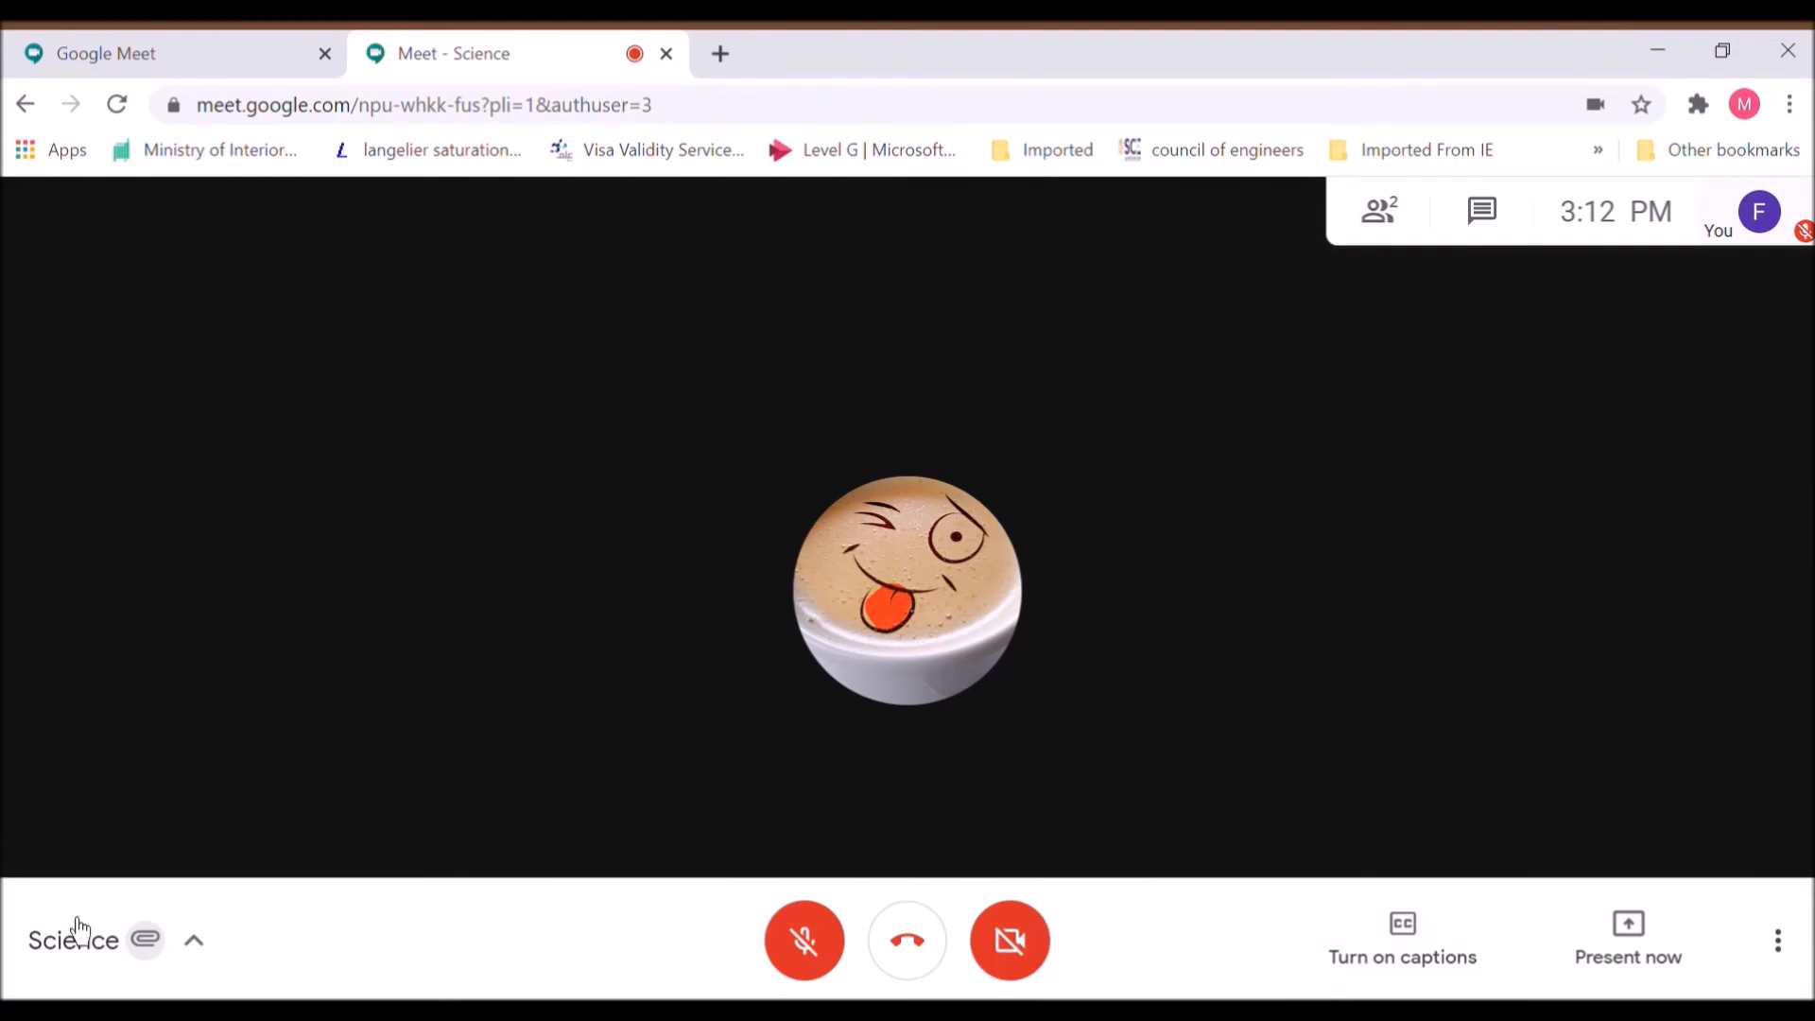
left_click(160, 978)
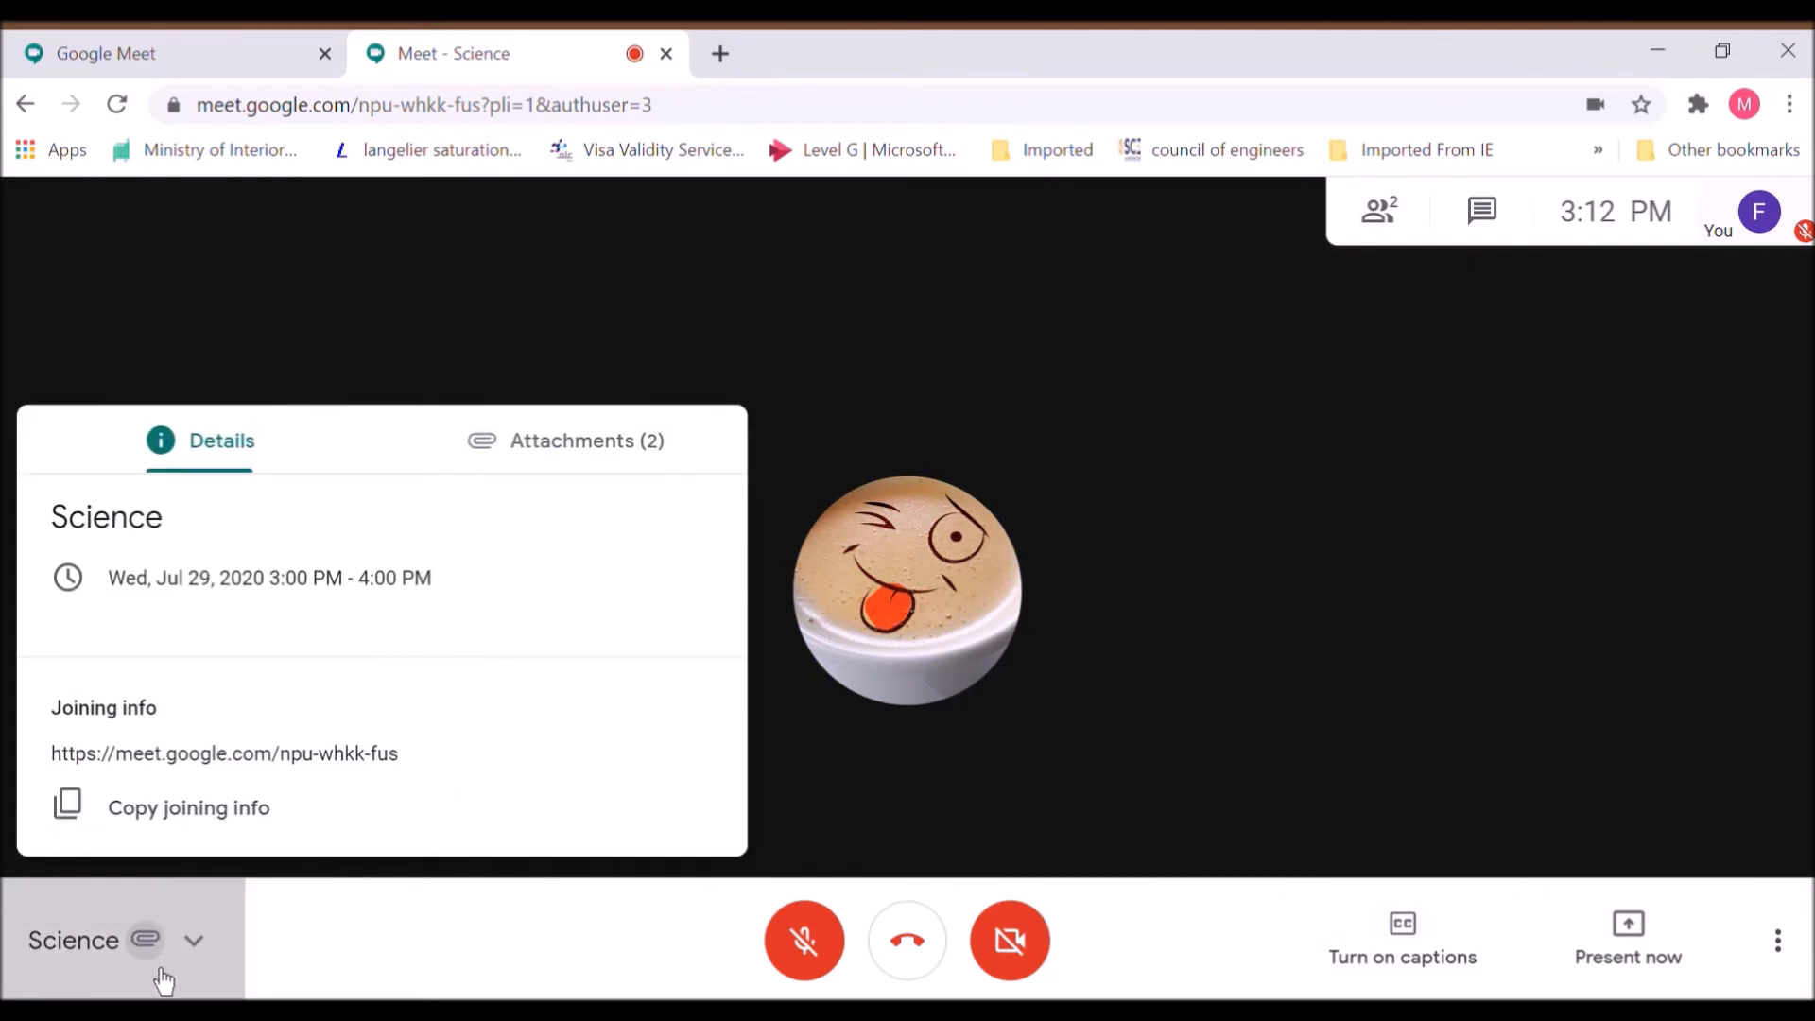
left_click(608, 462)
left_click(195, 523)
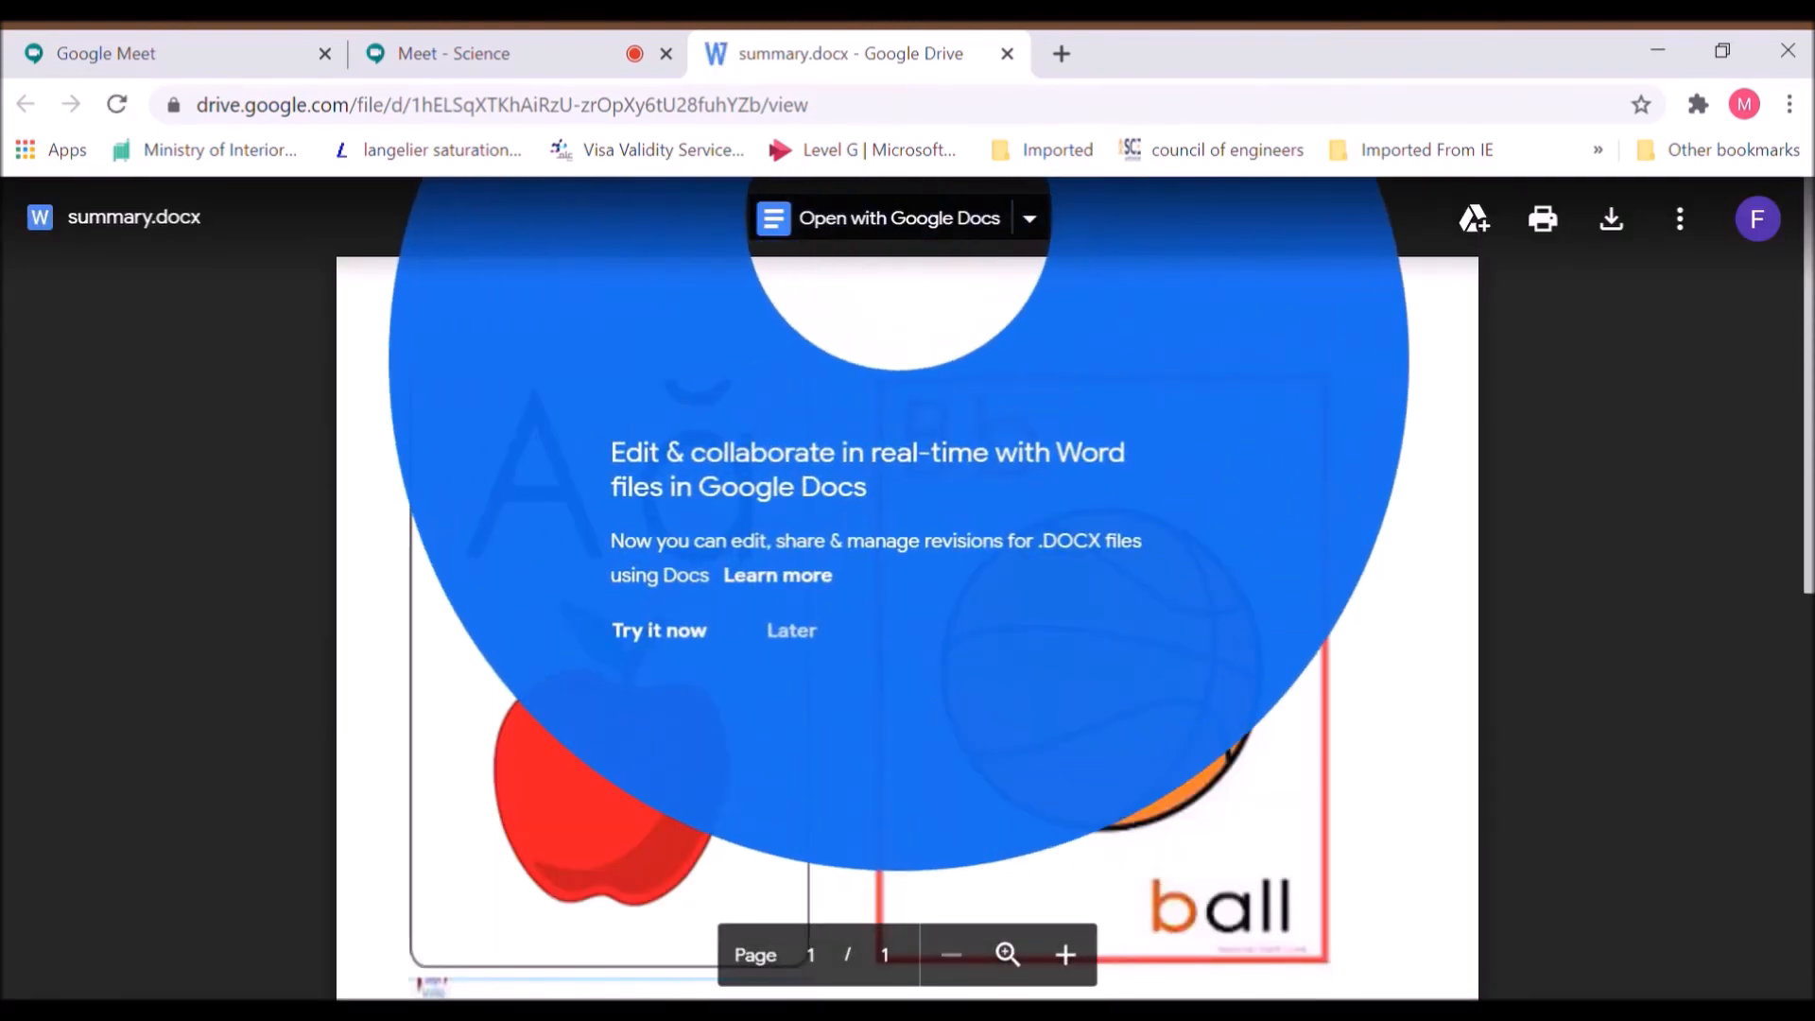
left_click(1336, 708)
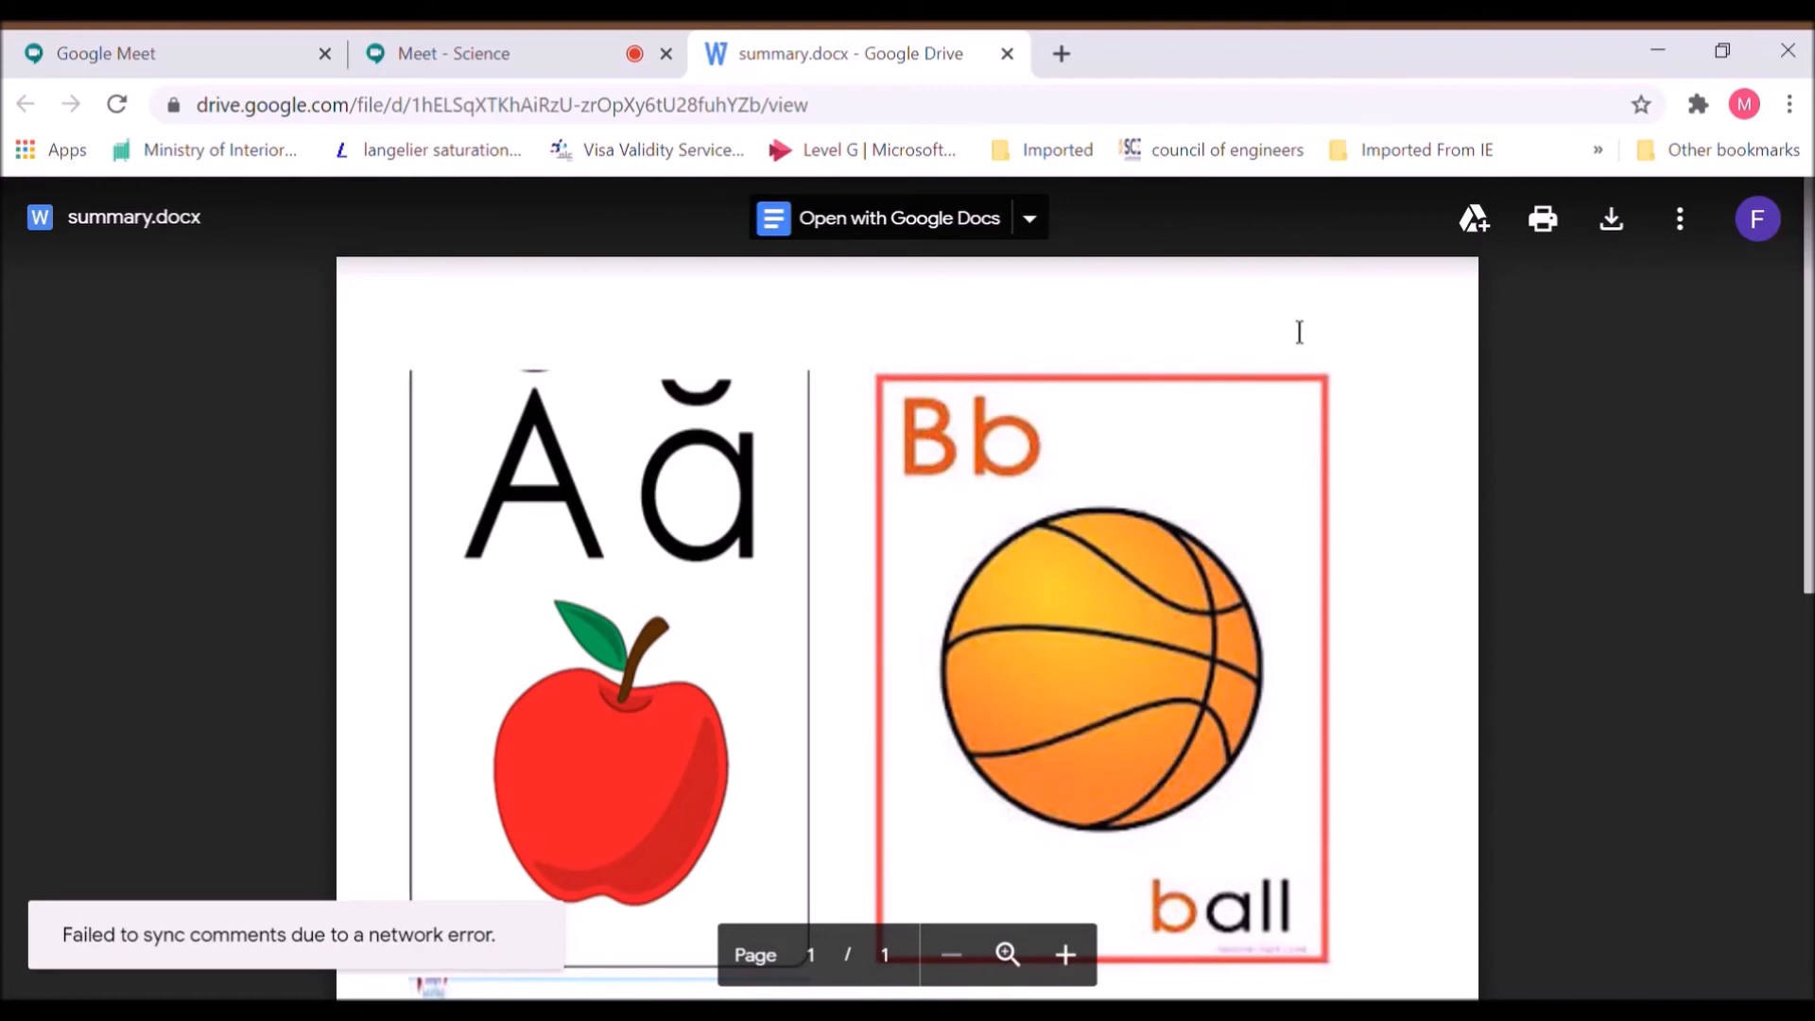
left_click(1007, 53)
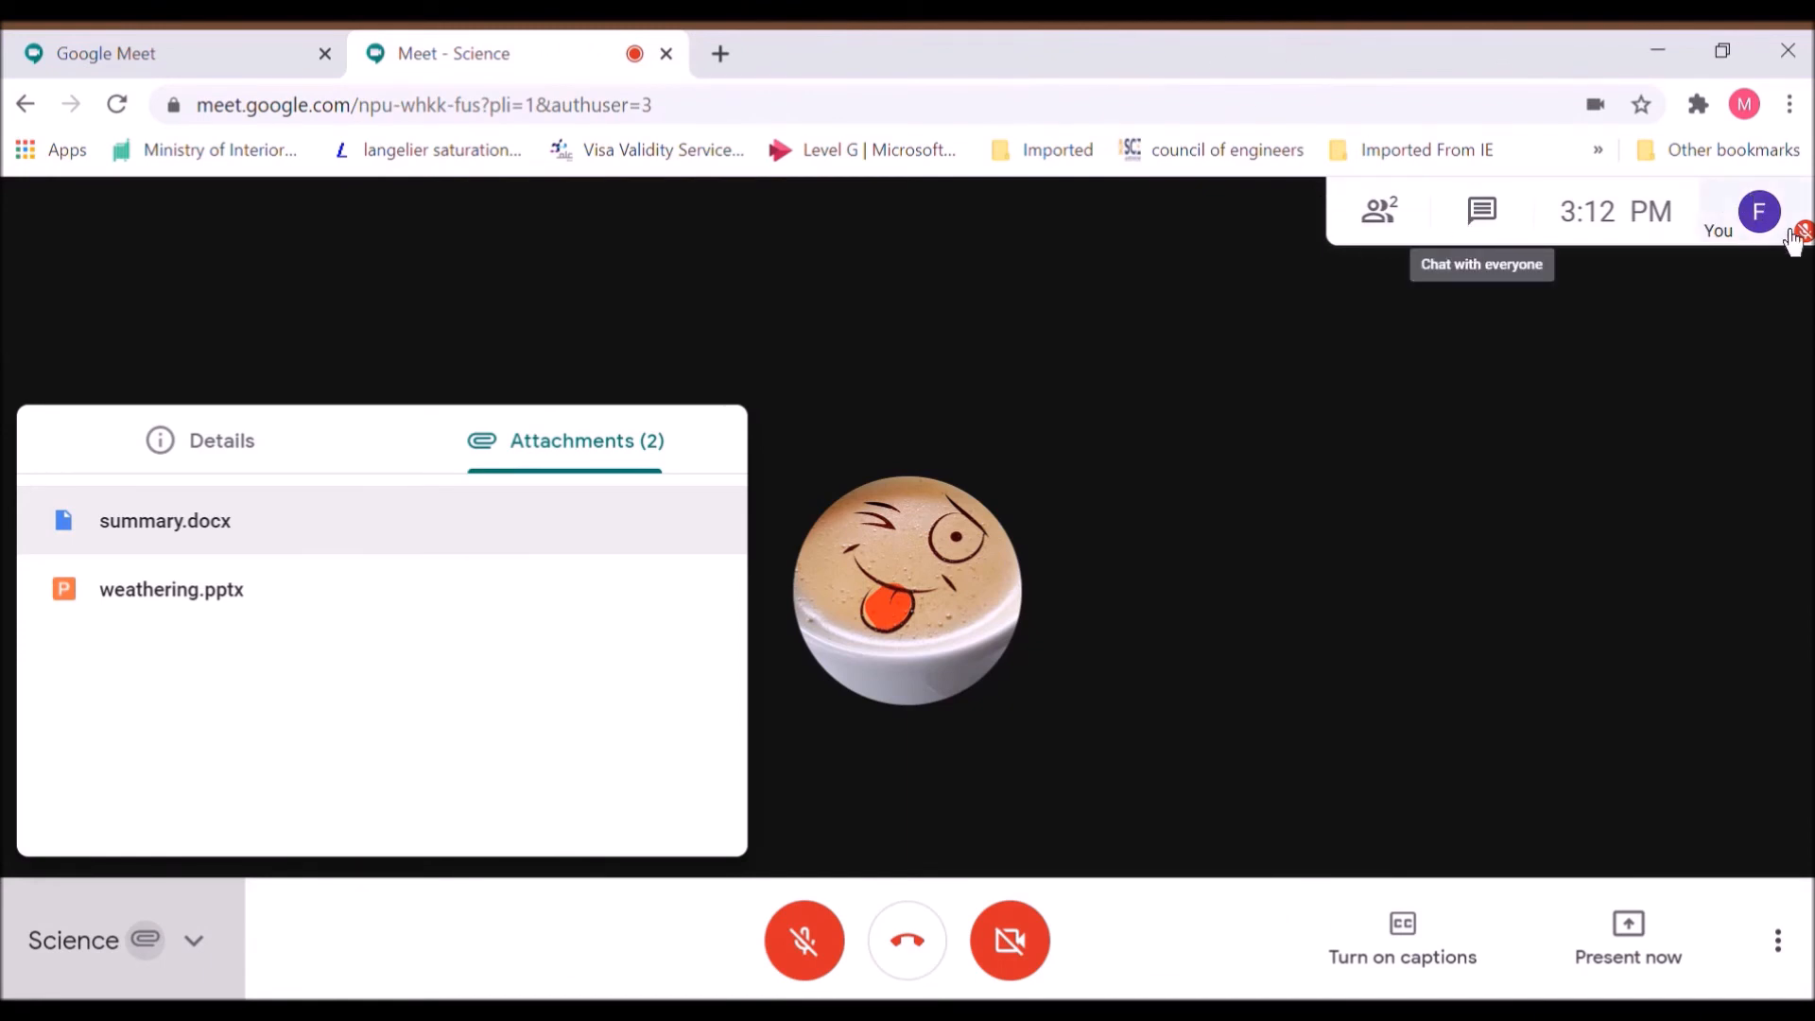
- View the attached weathering.pptx, and close both the file and the meeting's attachment list
left_click(219, 615)
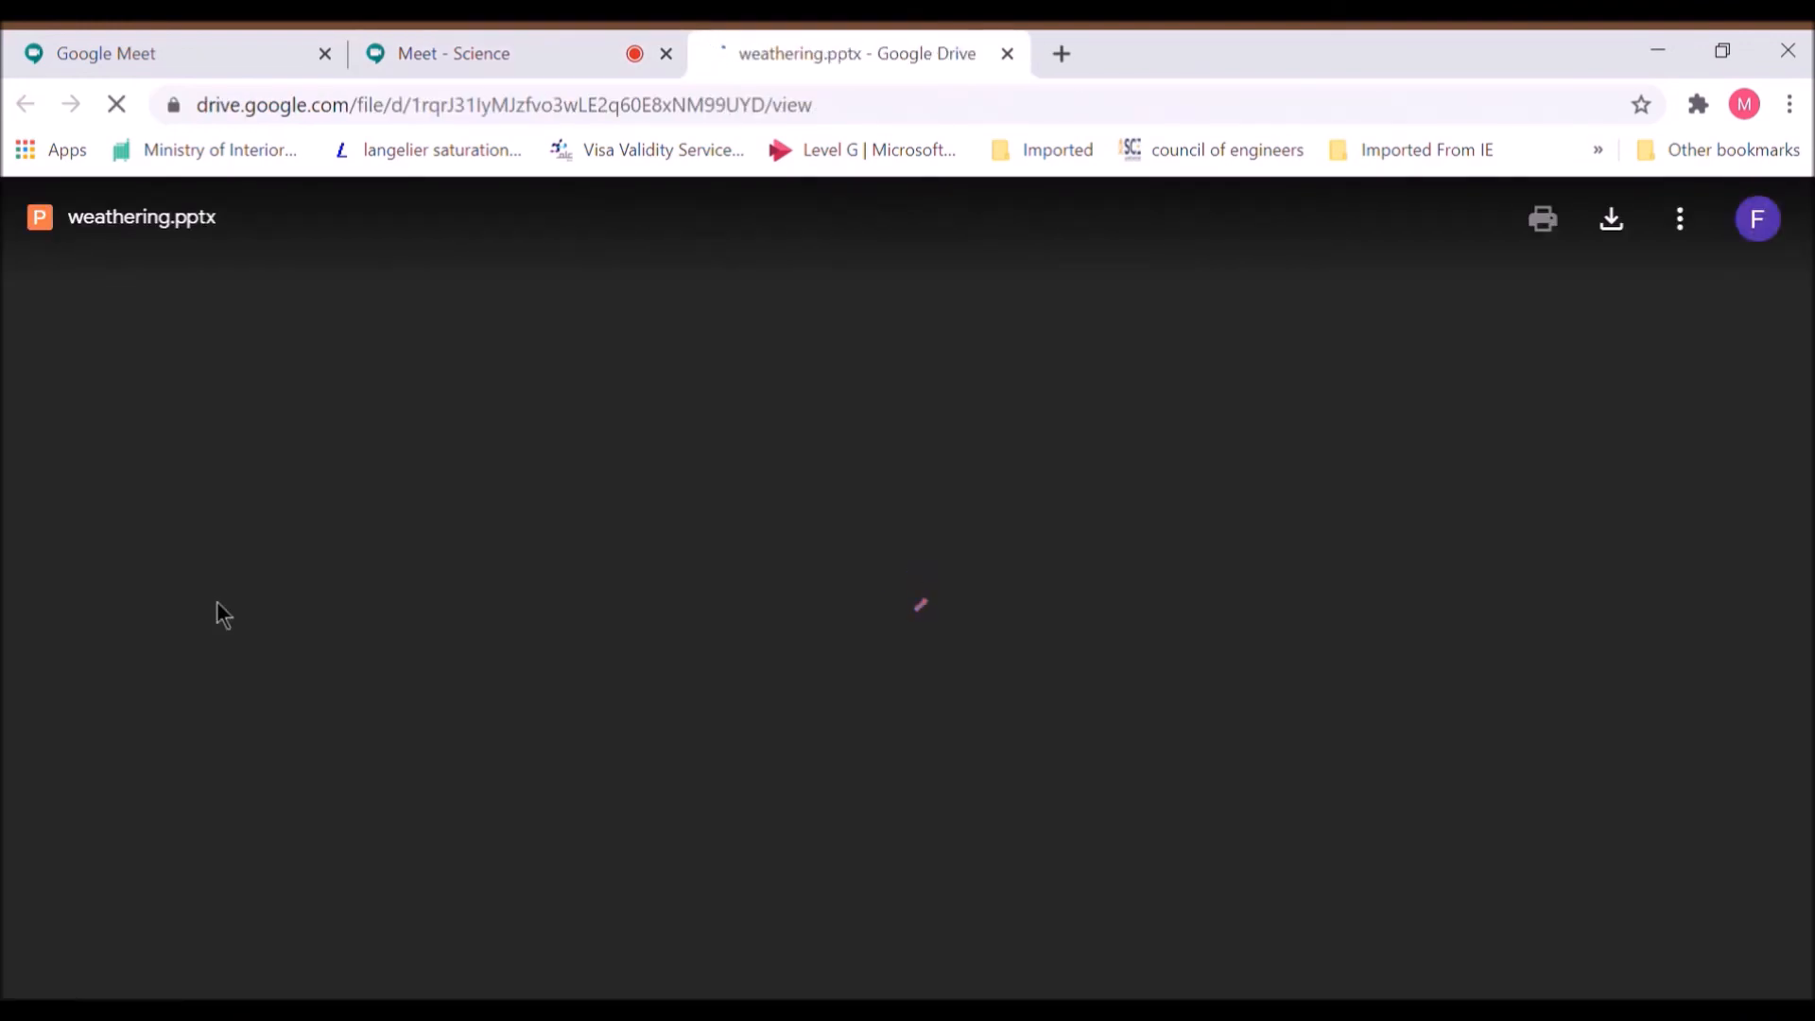
left_click(1359, 527)
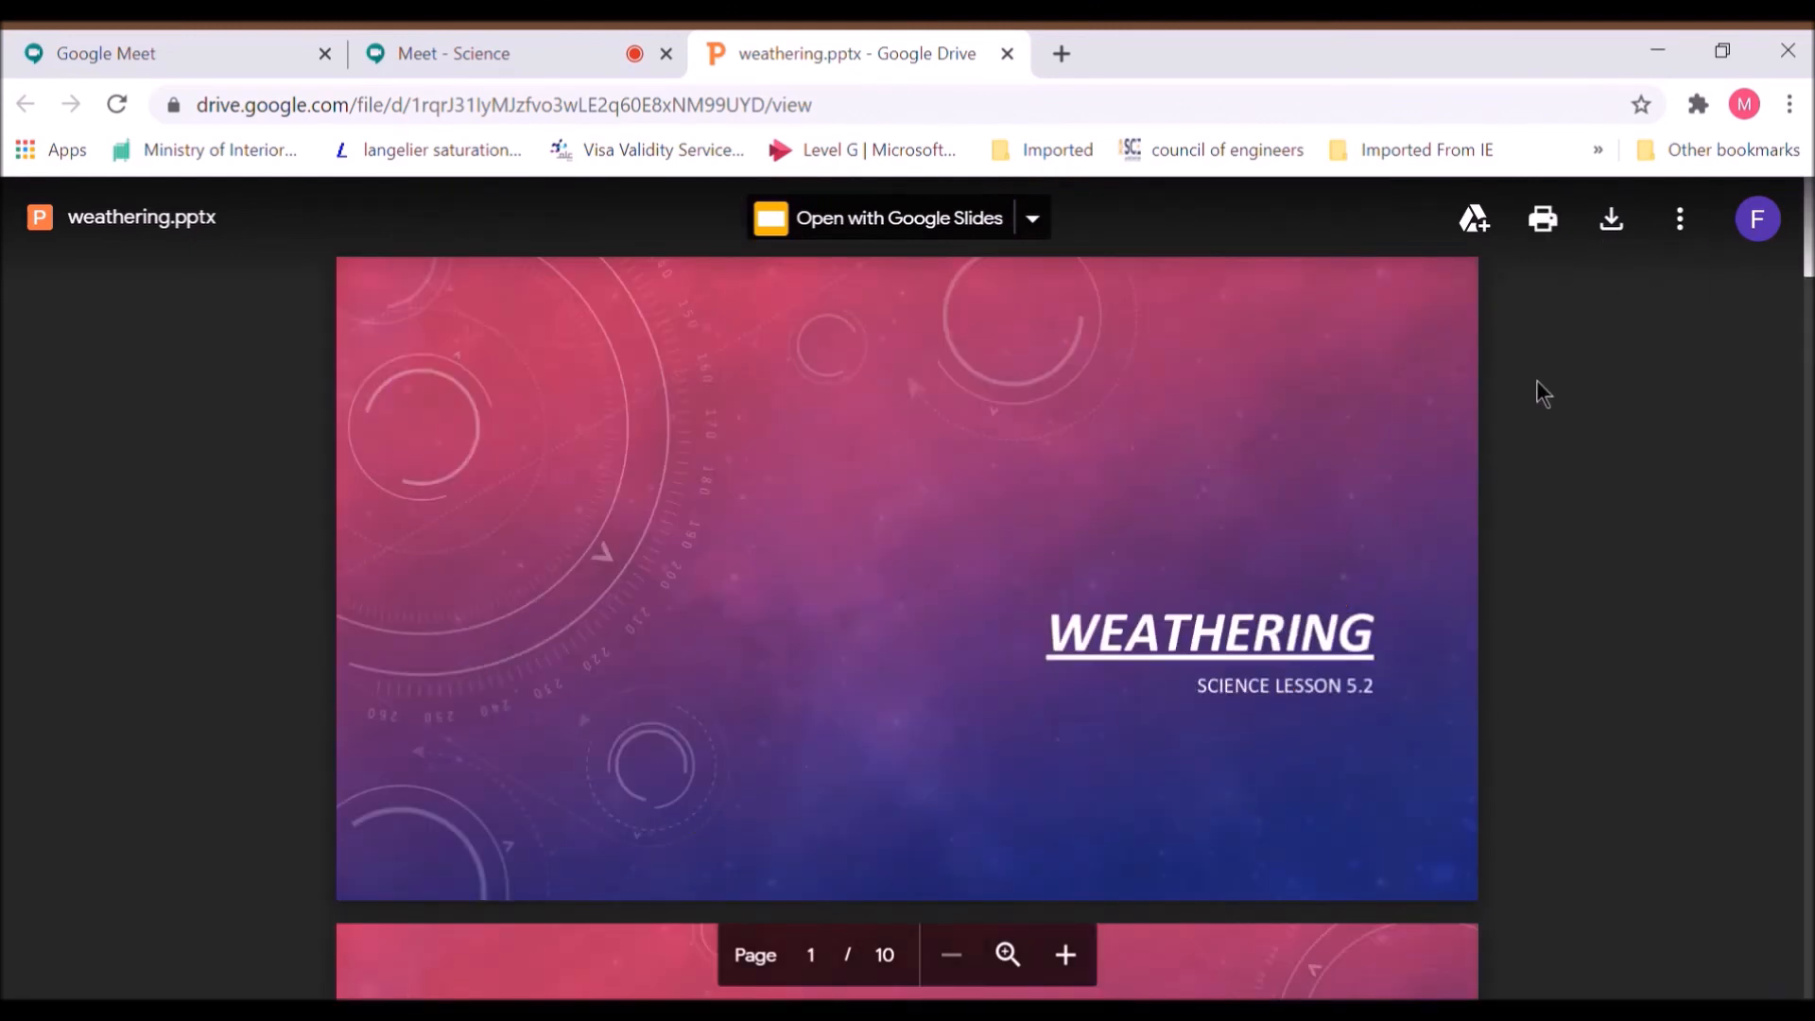
left_click(1008, 55)
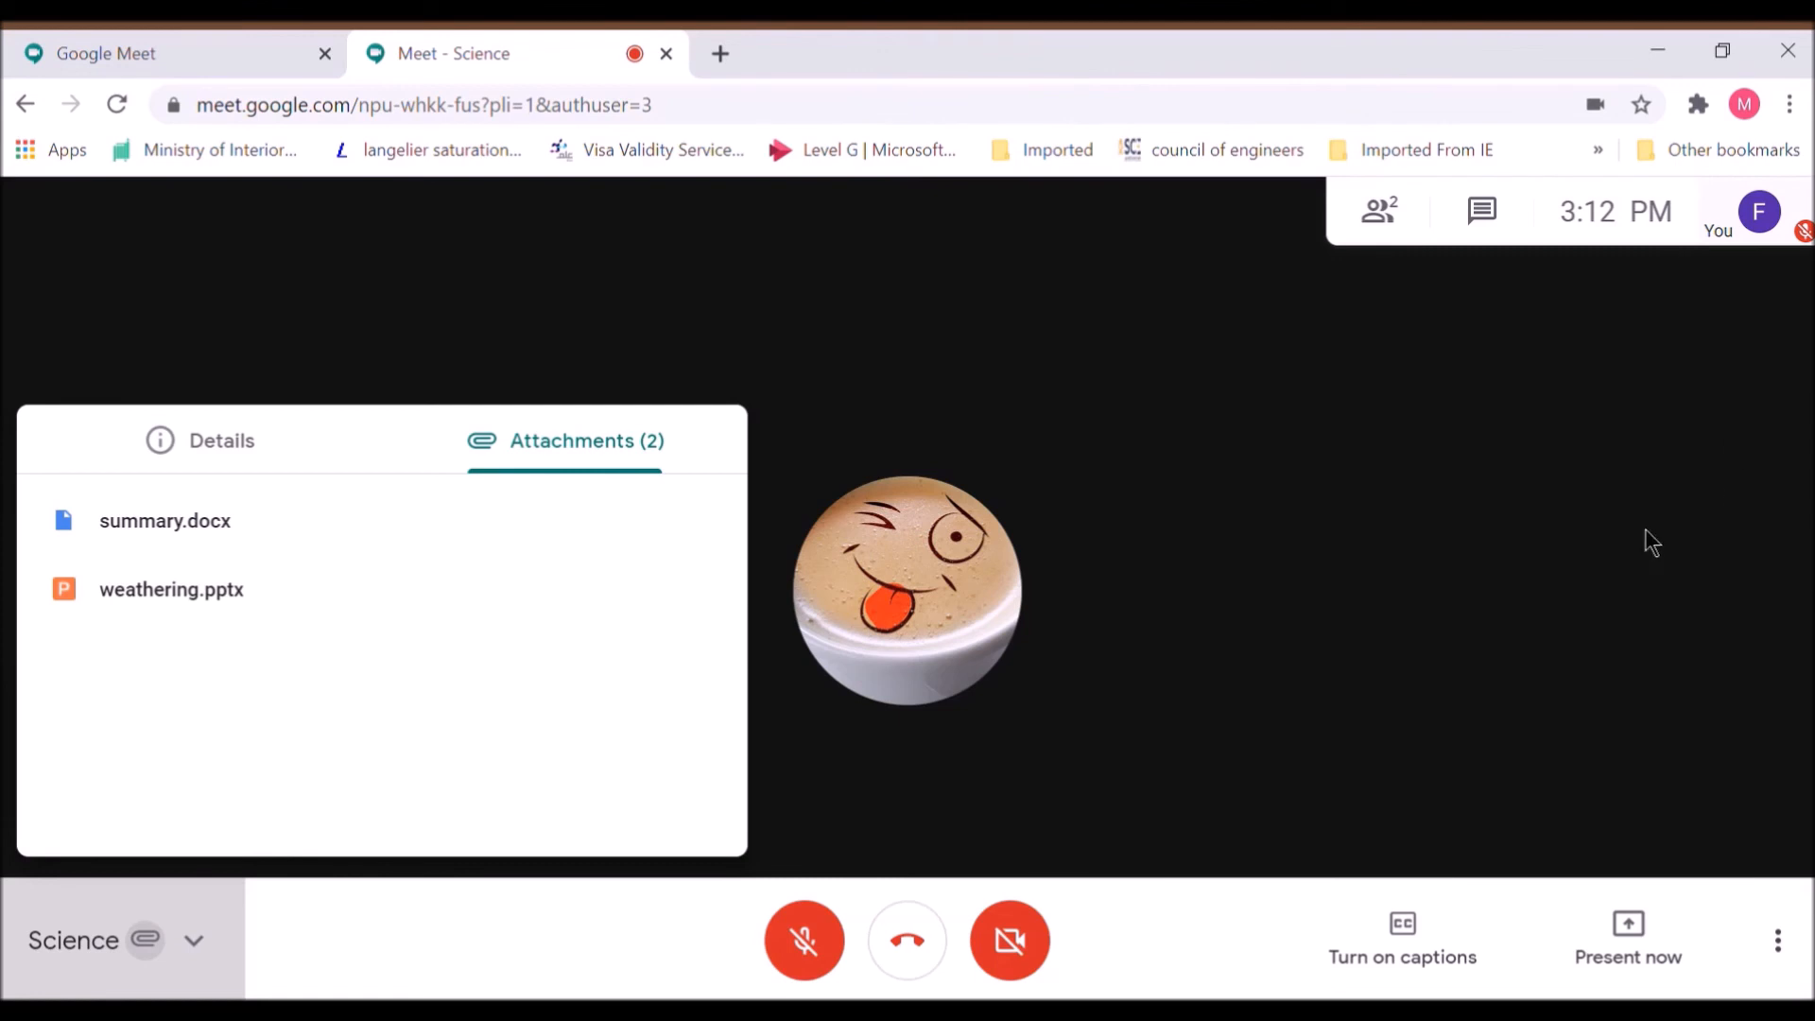
left_click(187, 968)
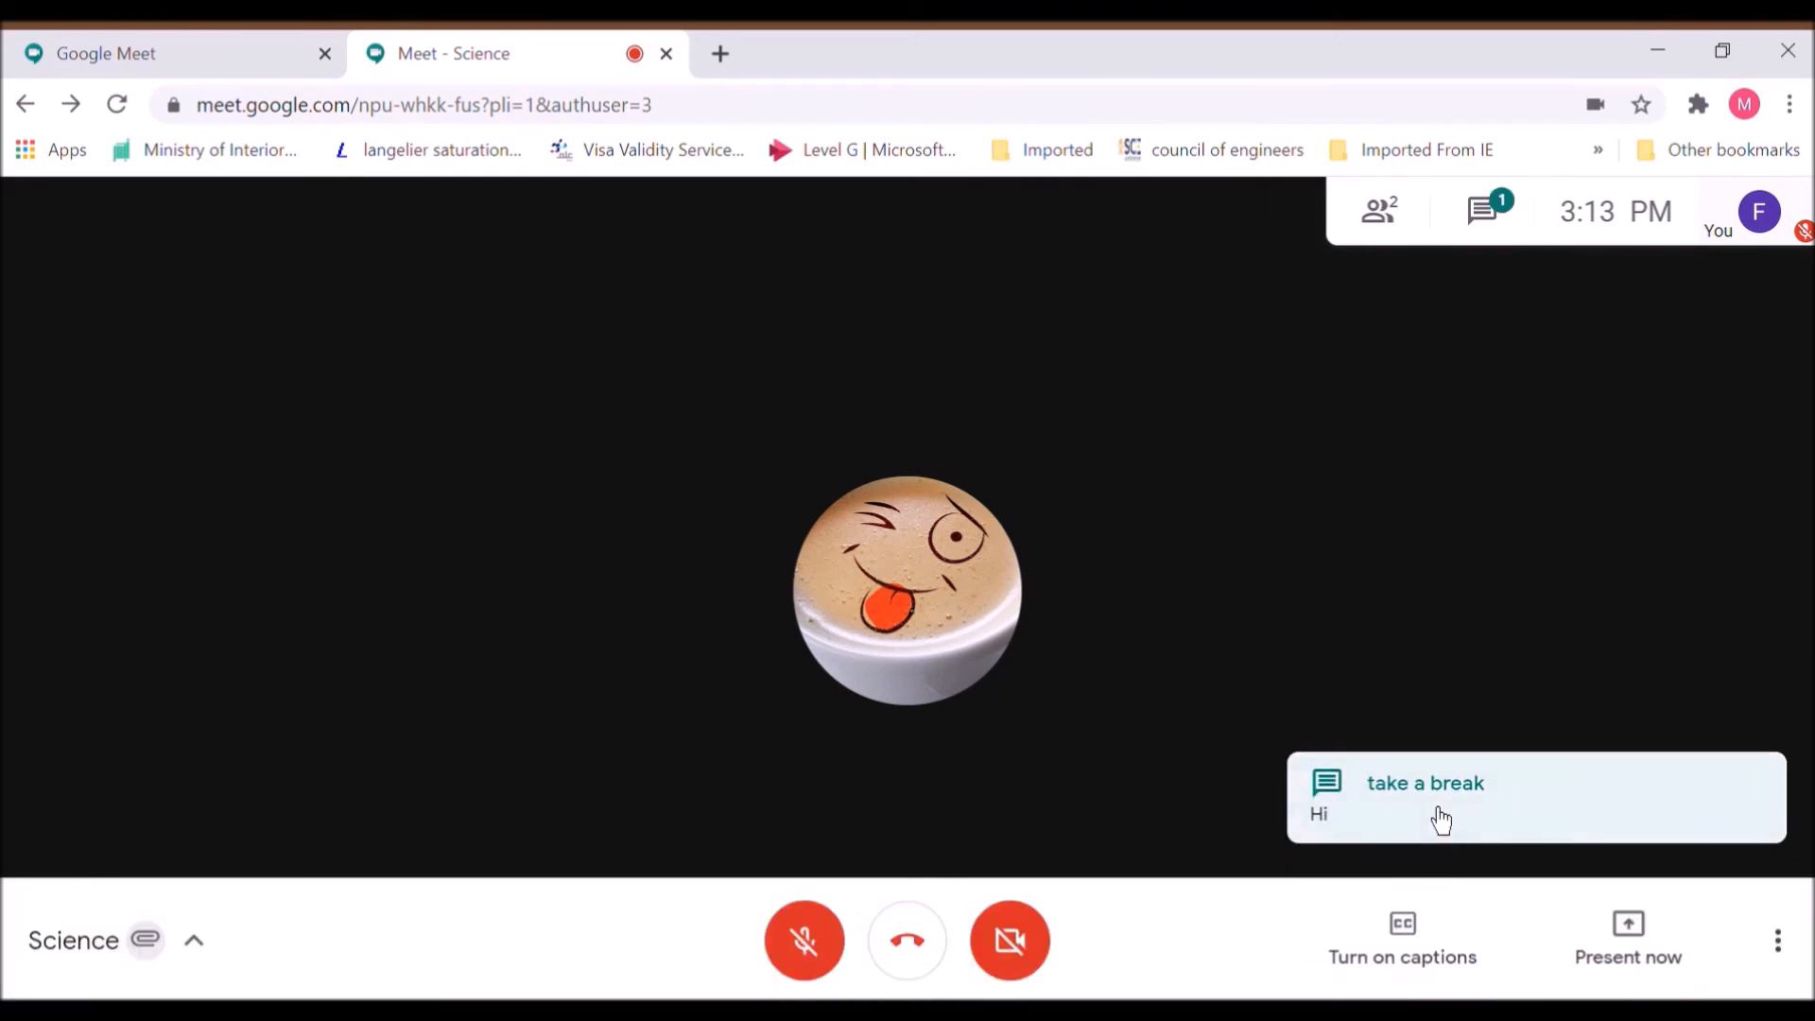
- Open the incoming chat message in the Science call and reply "hi" to everyone
left_click(1432, 811)
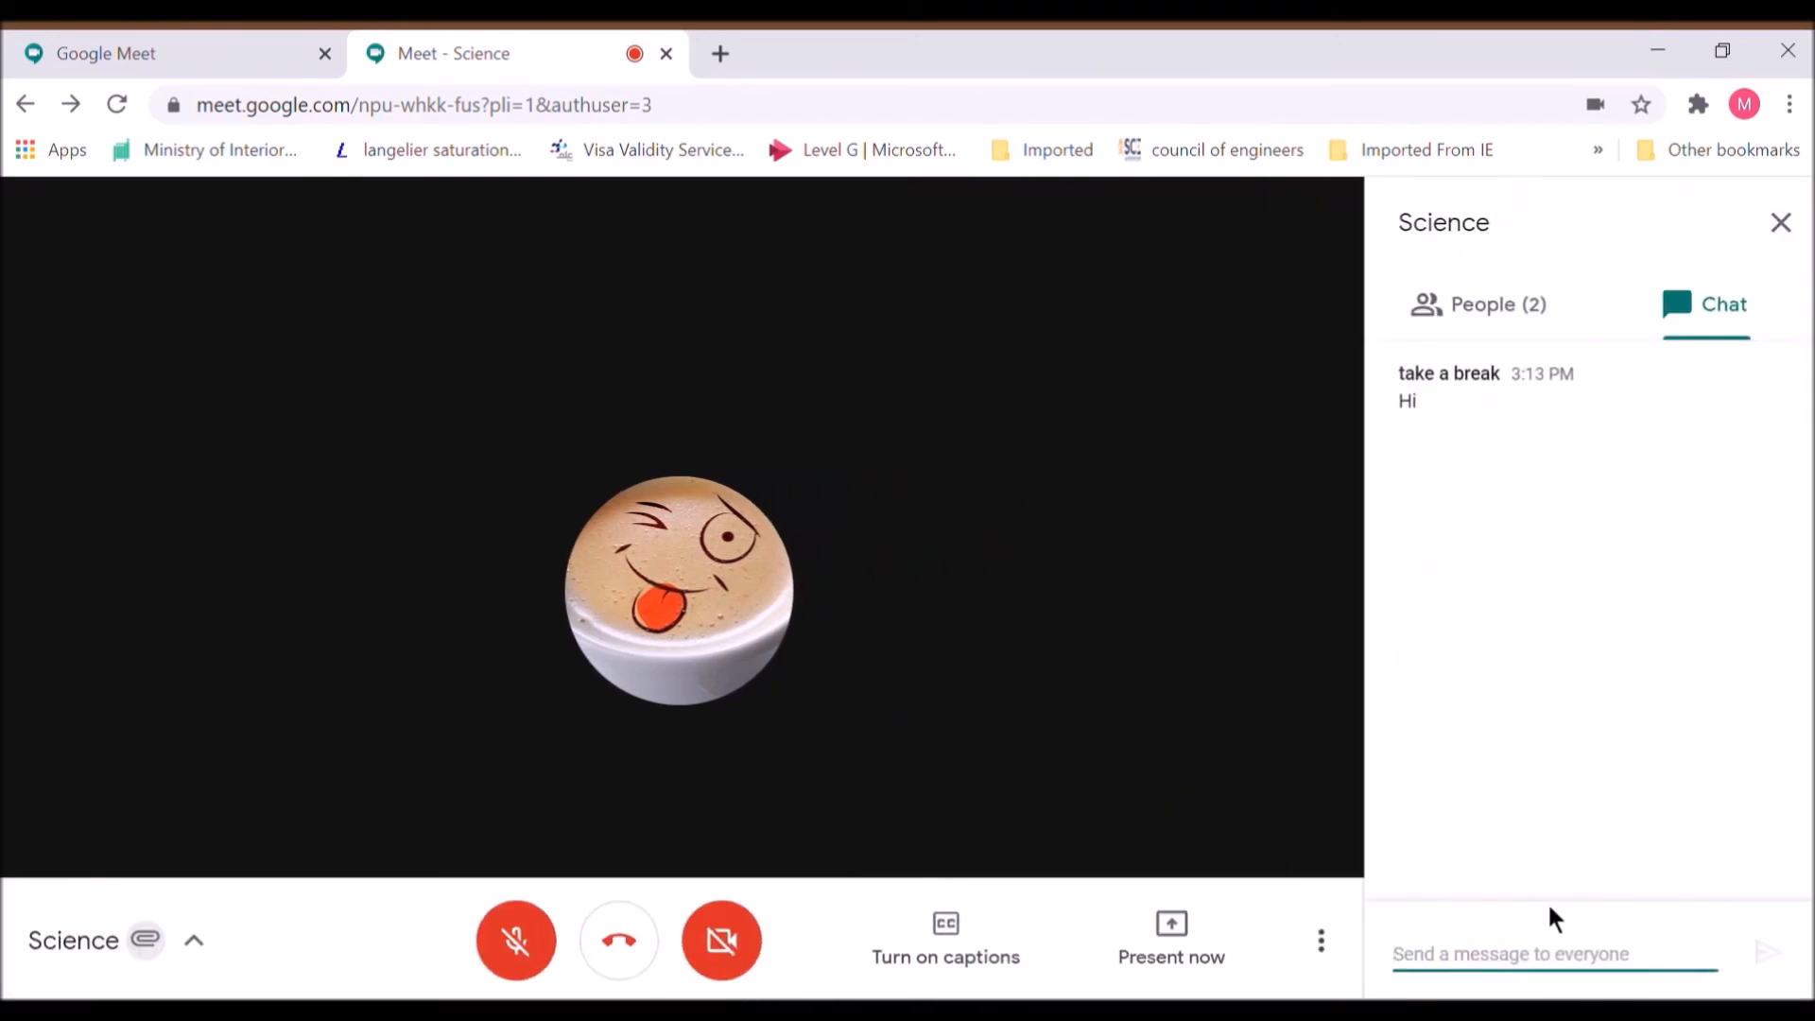
type("hi")
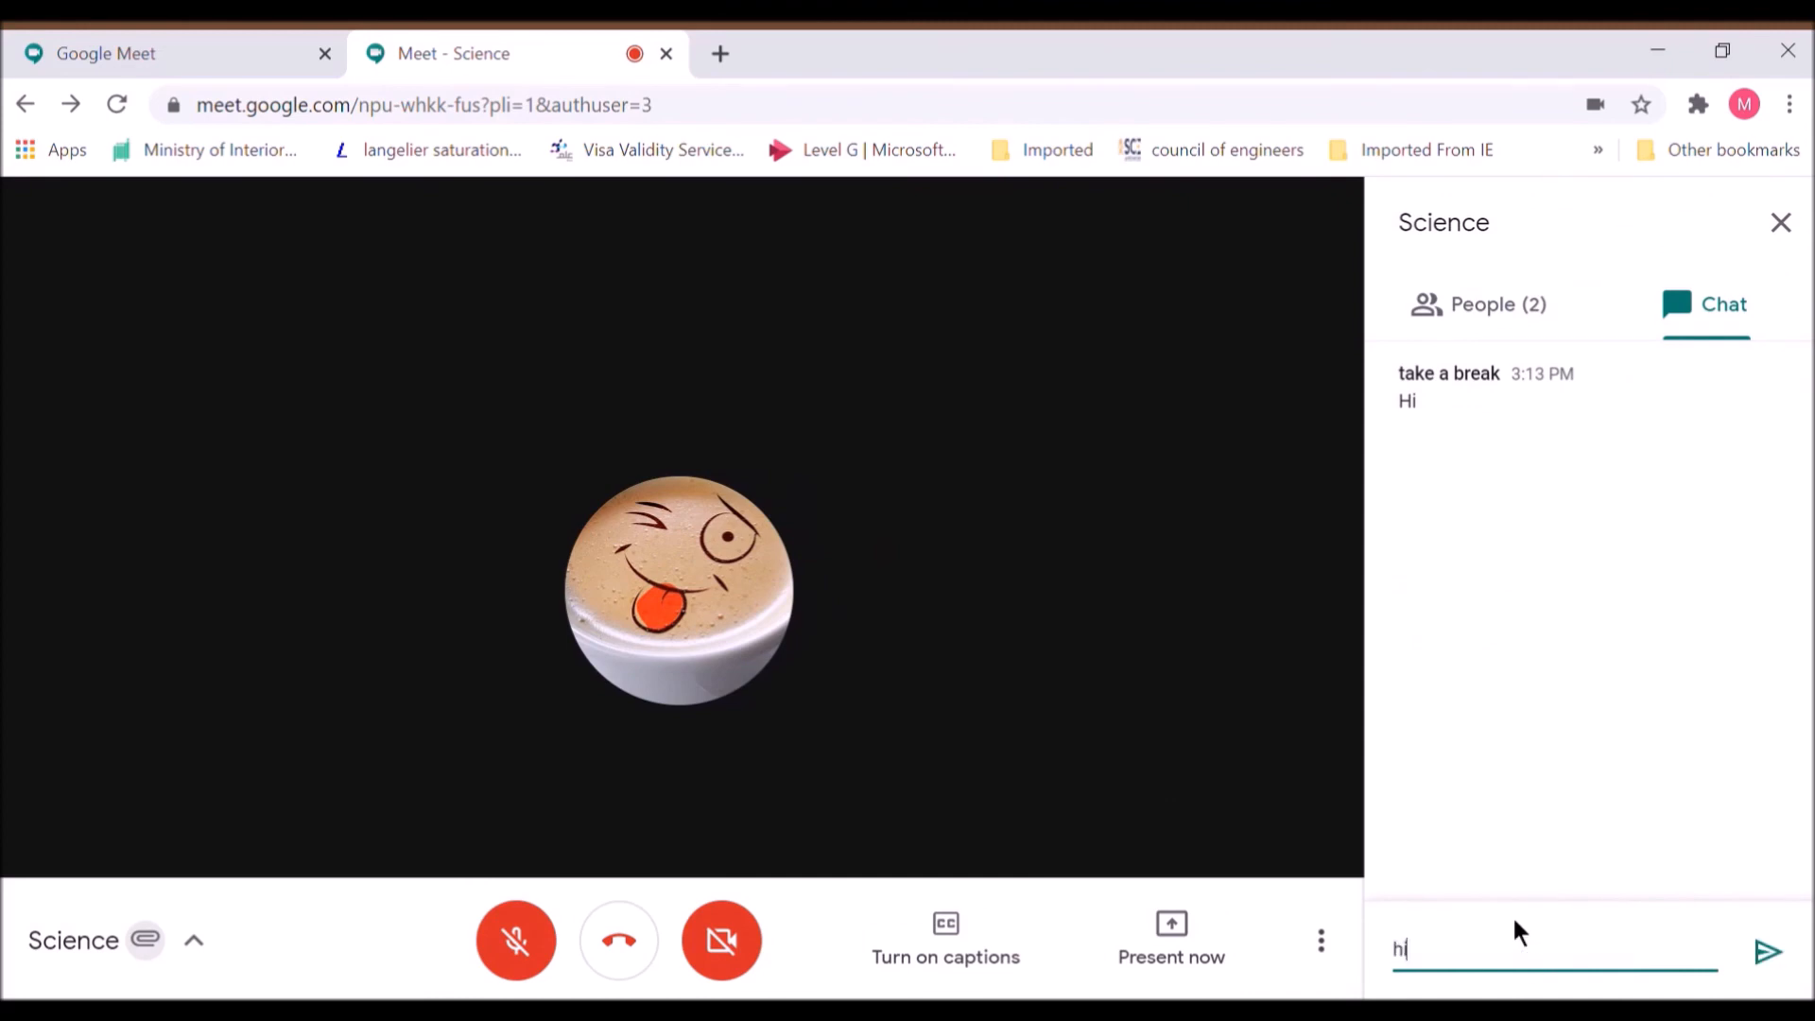
key("Return")
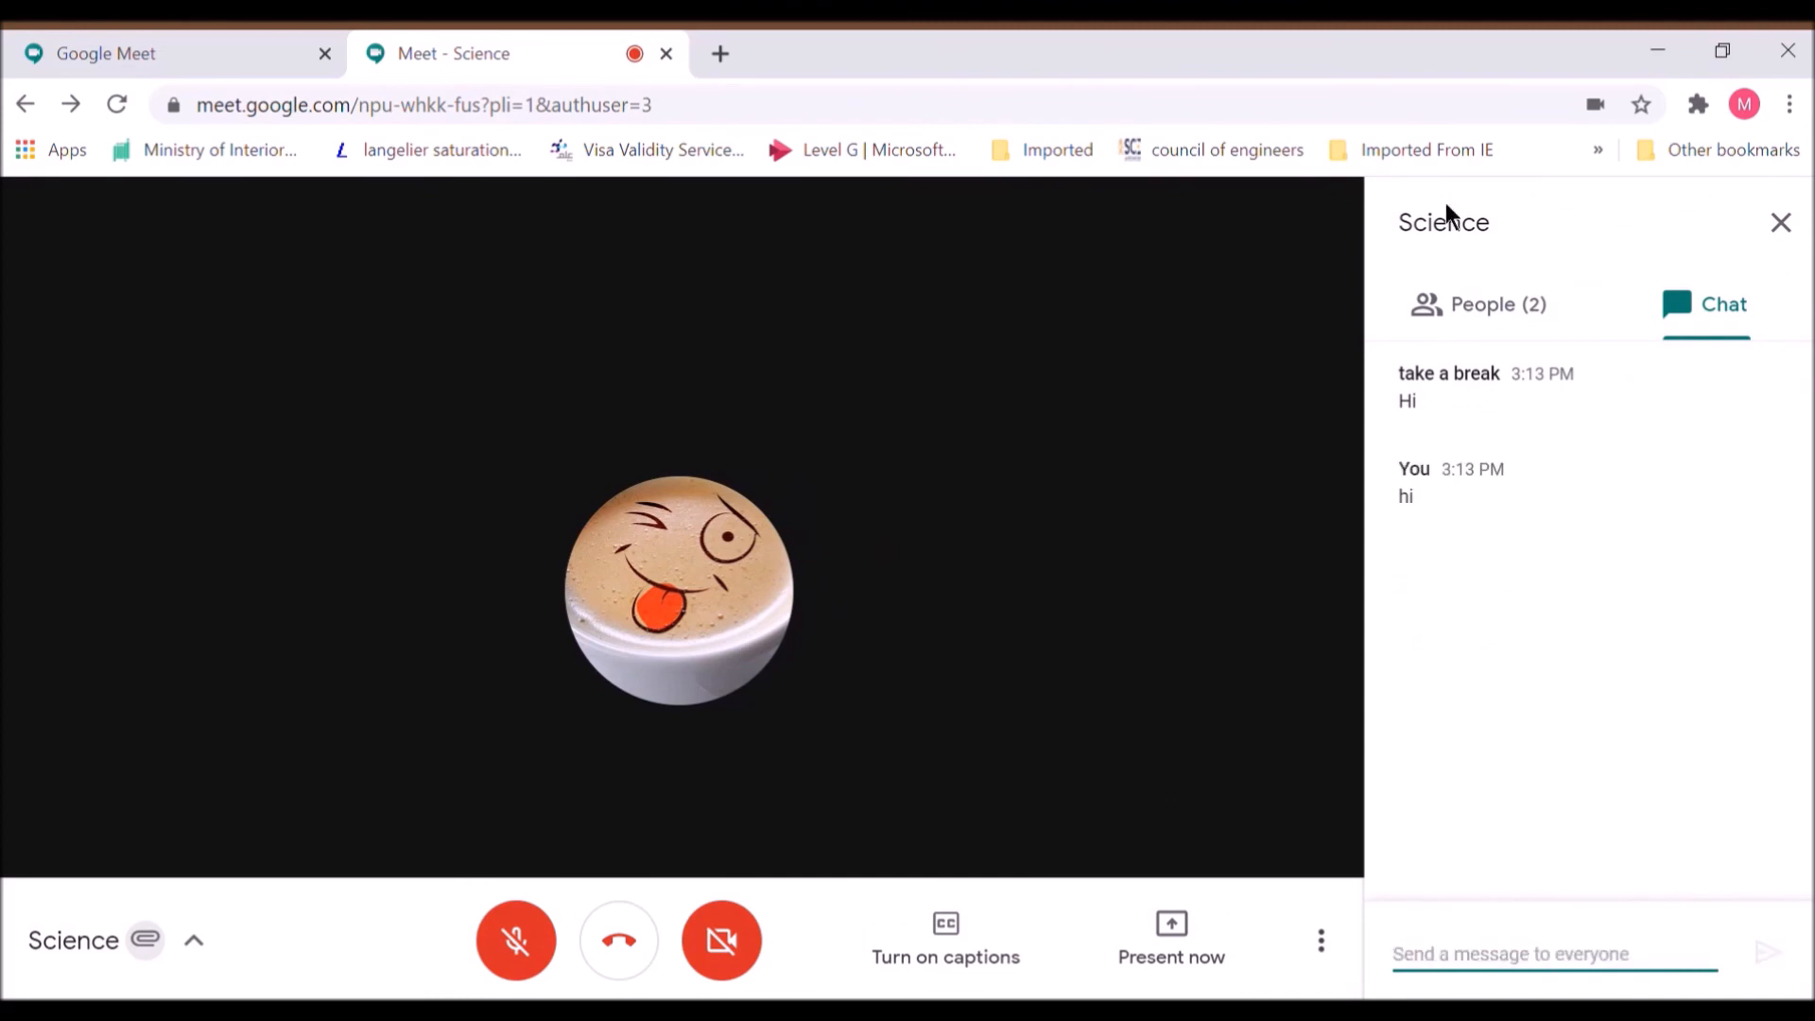
- Check the call's participant list and return to the chat, ready to write a message to everyone
left_click(1503, 343)
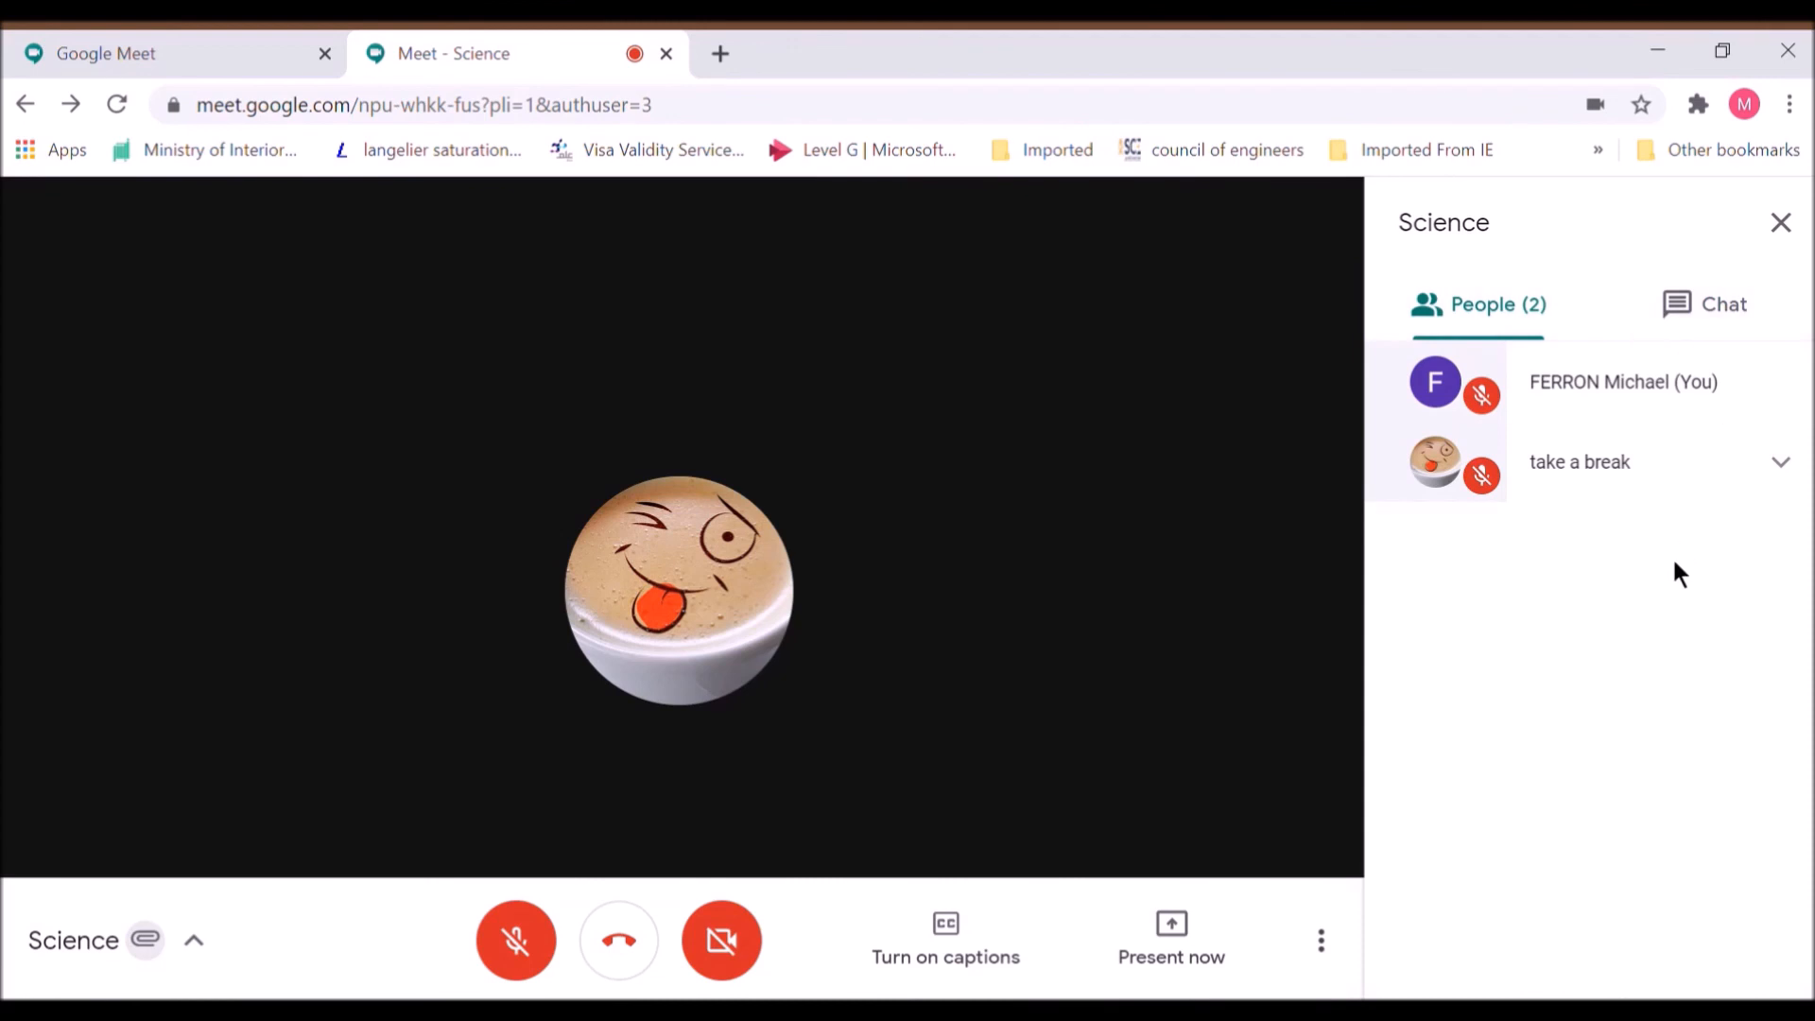
left_click(1750, 333)
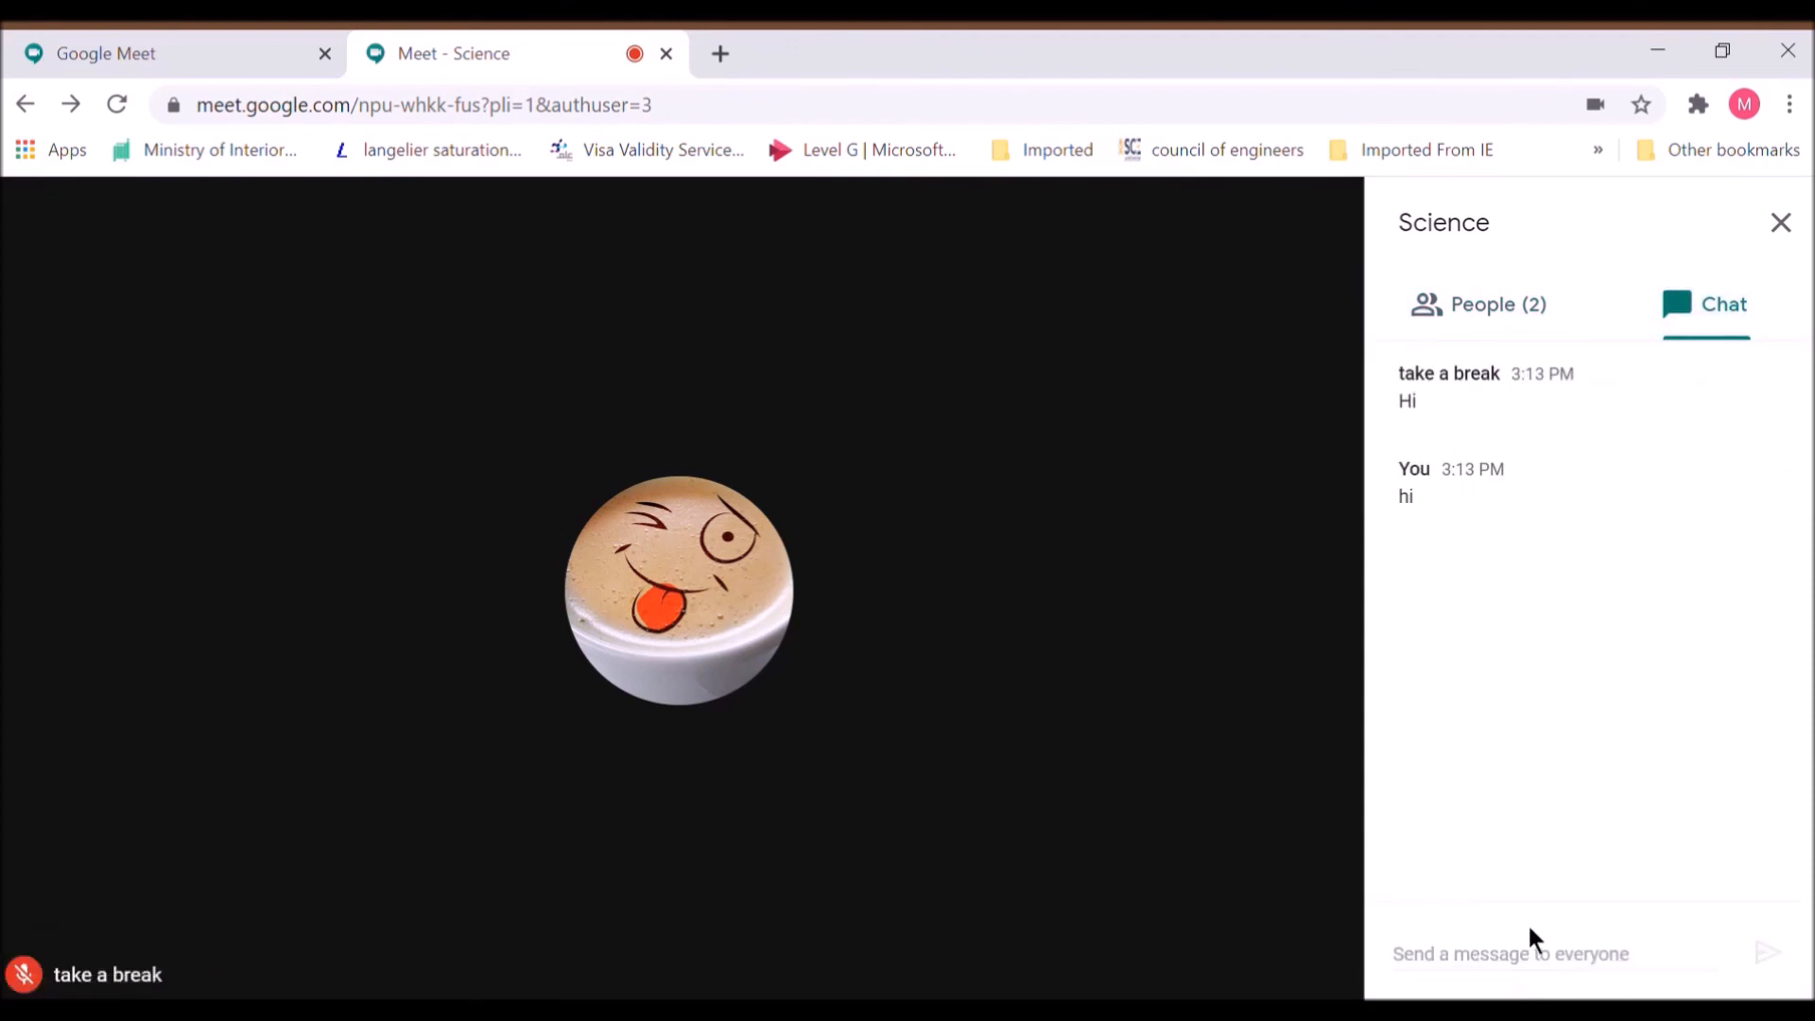
left_click(1562, 981)
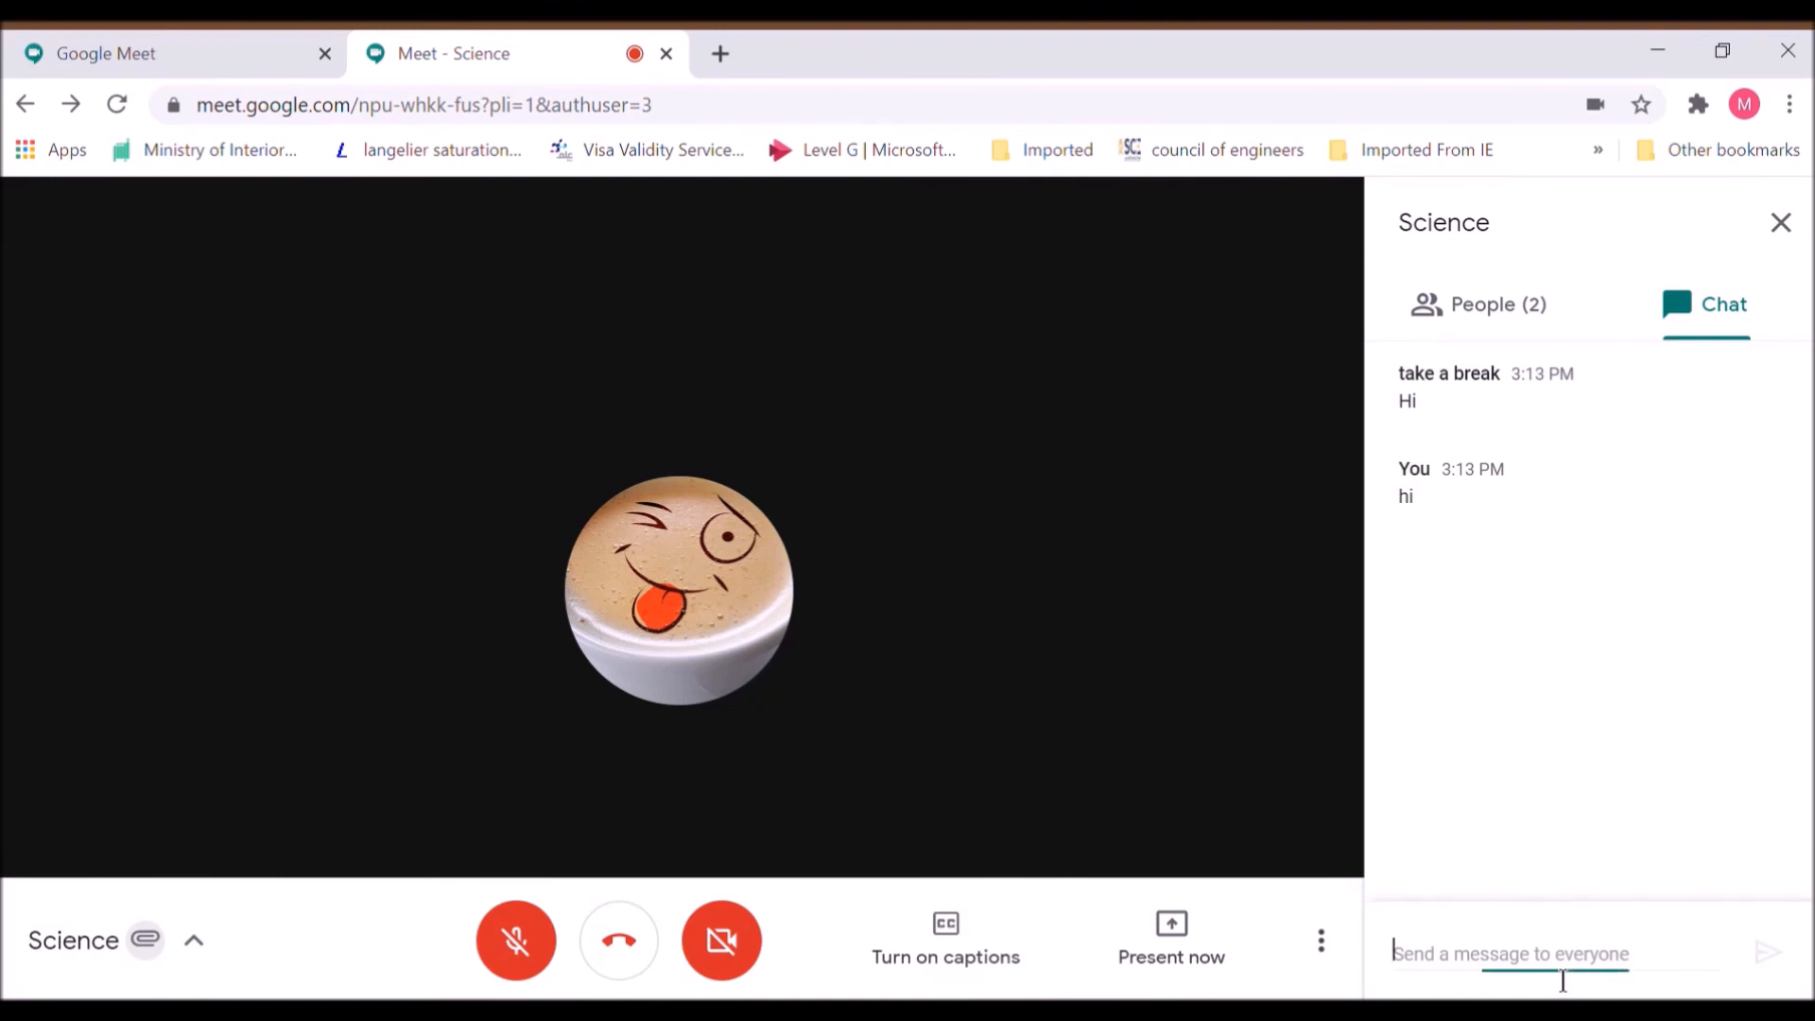